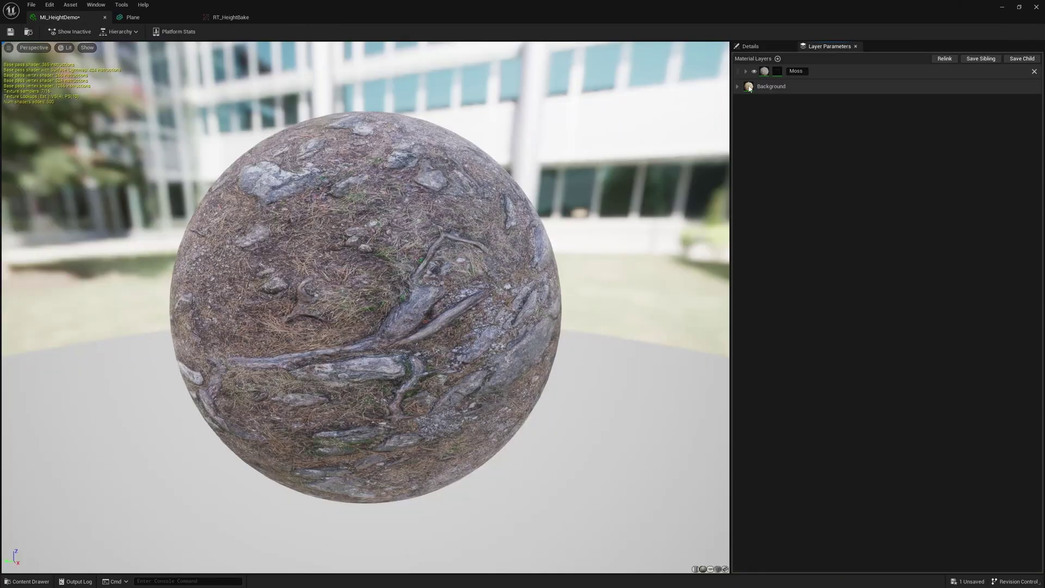
Review the Background layer's texture assignments and inspect its damaged brick wall base color texture.
click(749, 87)
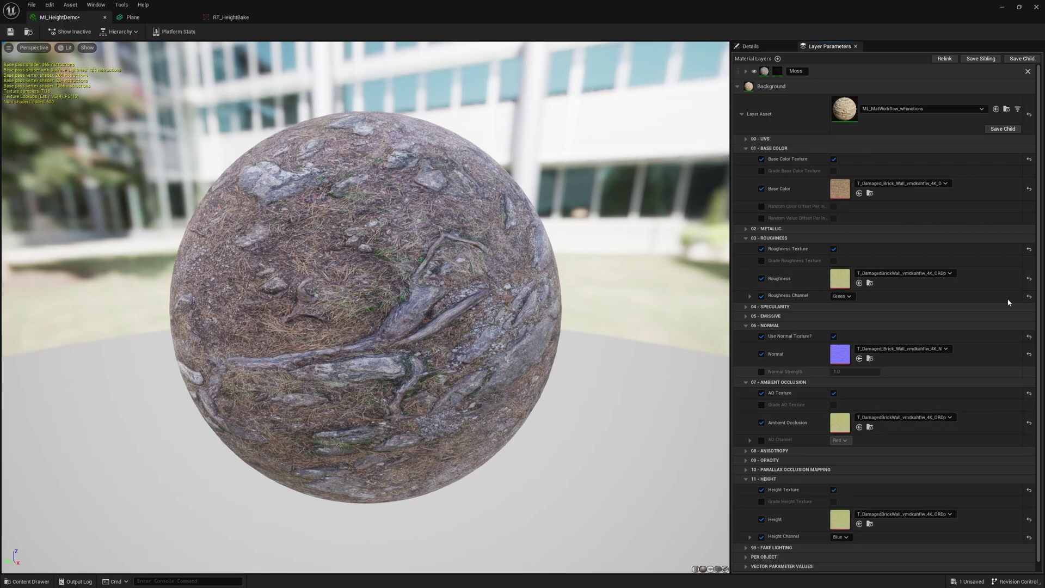
scroll(803, 425, down, 1)
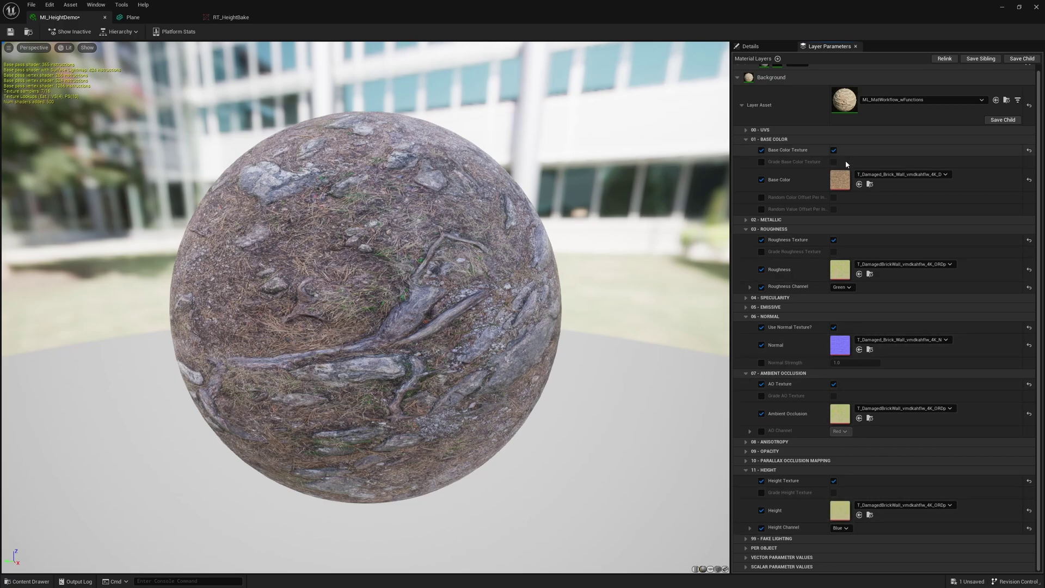
double_click(842, 177)
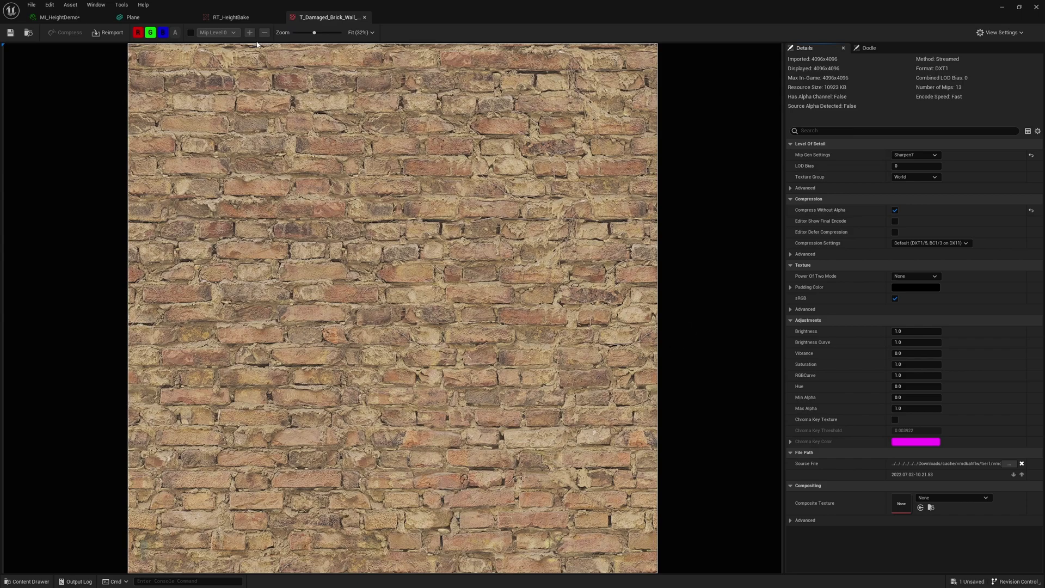
click(83, 23)
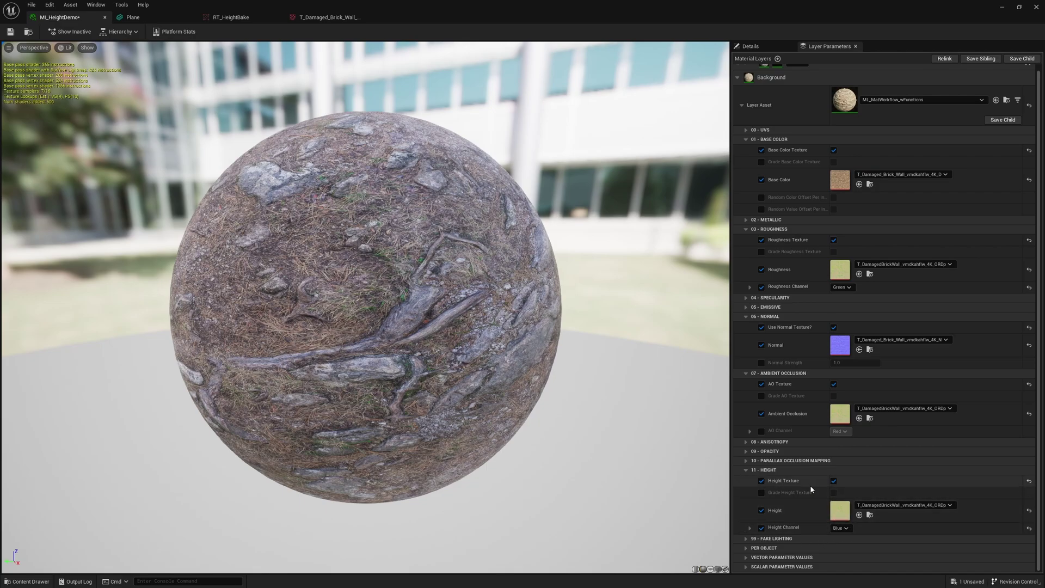
scroll(811, 488, up, 1)
click(737, 87)
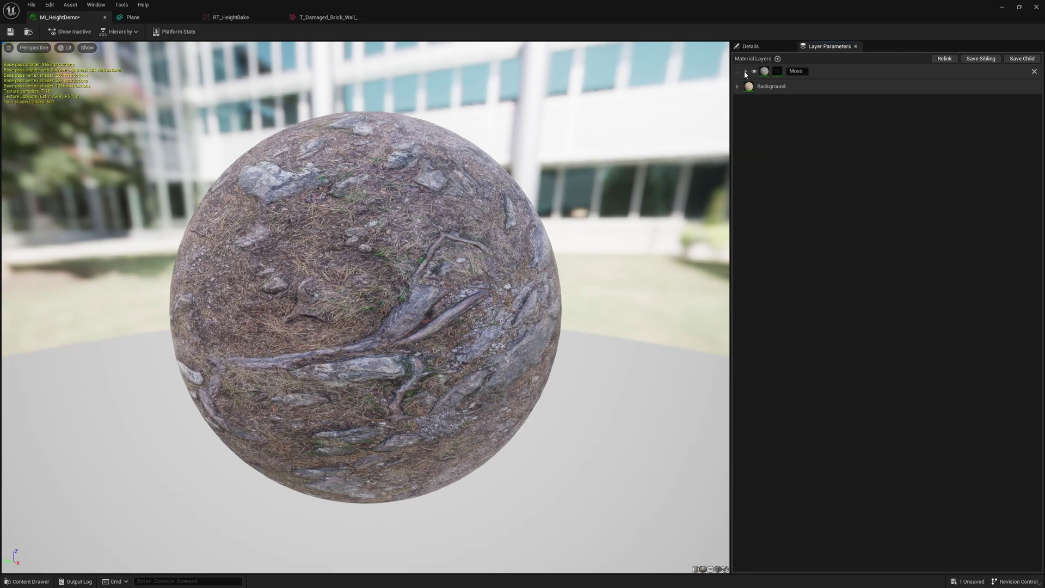
Lower the Moss layer's Height High blend value to 0.432 so the brick background shows through on the preview sphere.
click(746, 72)
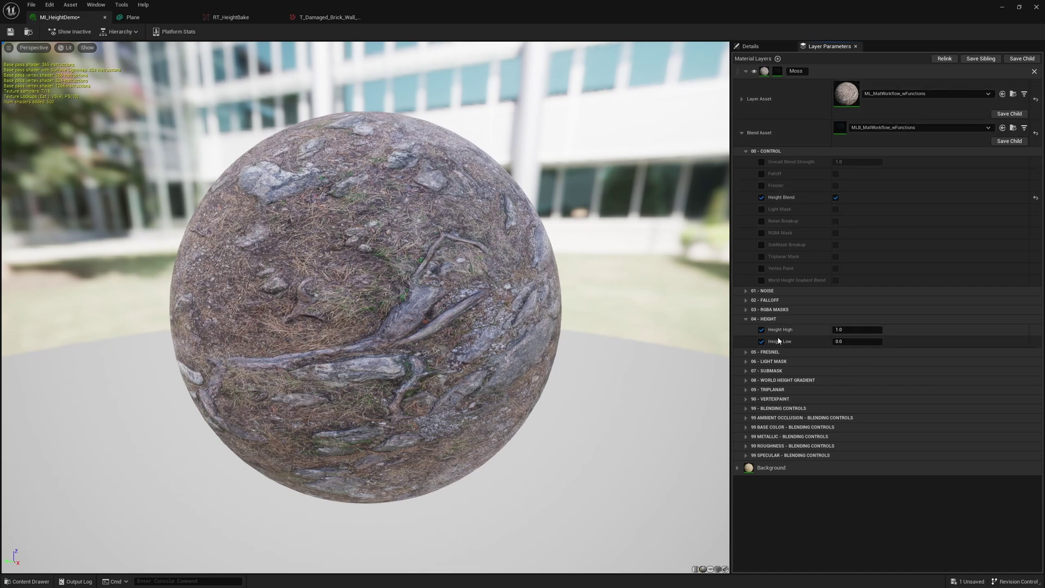
drag(356, 354, 403, 354)
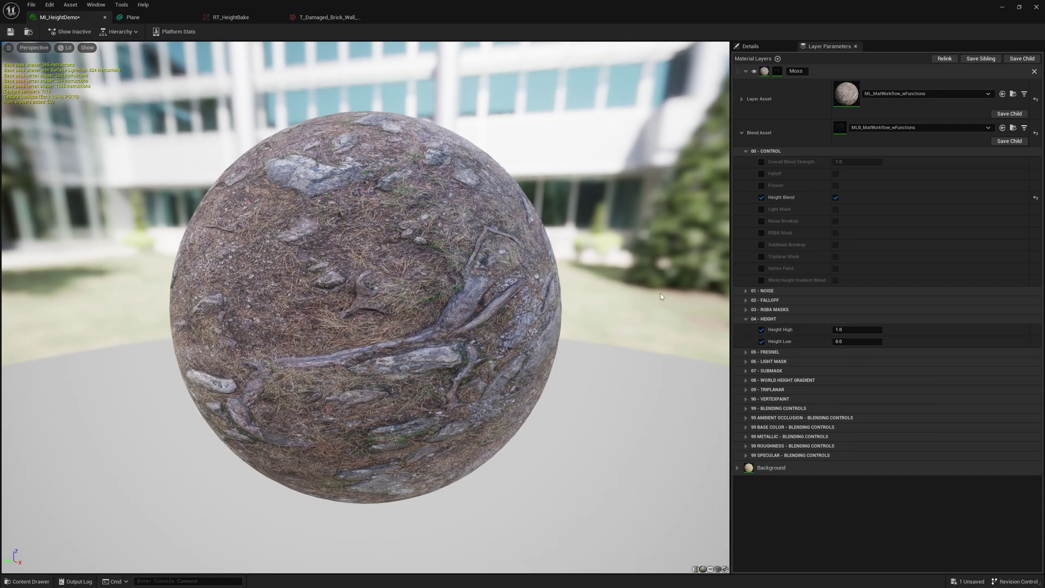
drag(857, 330, 816, 330)
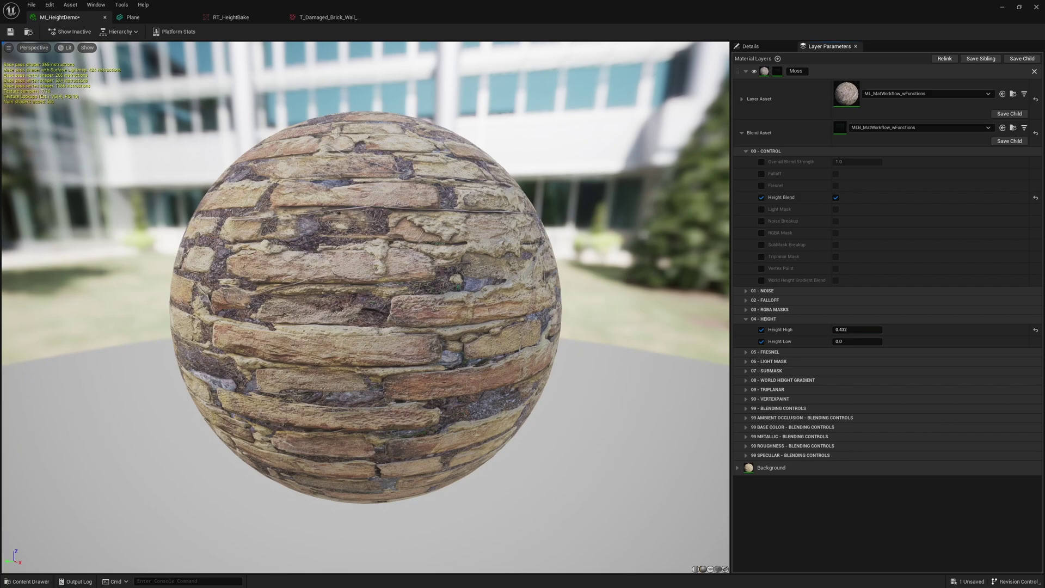
drag(471, 364, 484, 352)
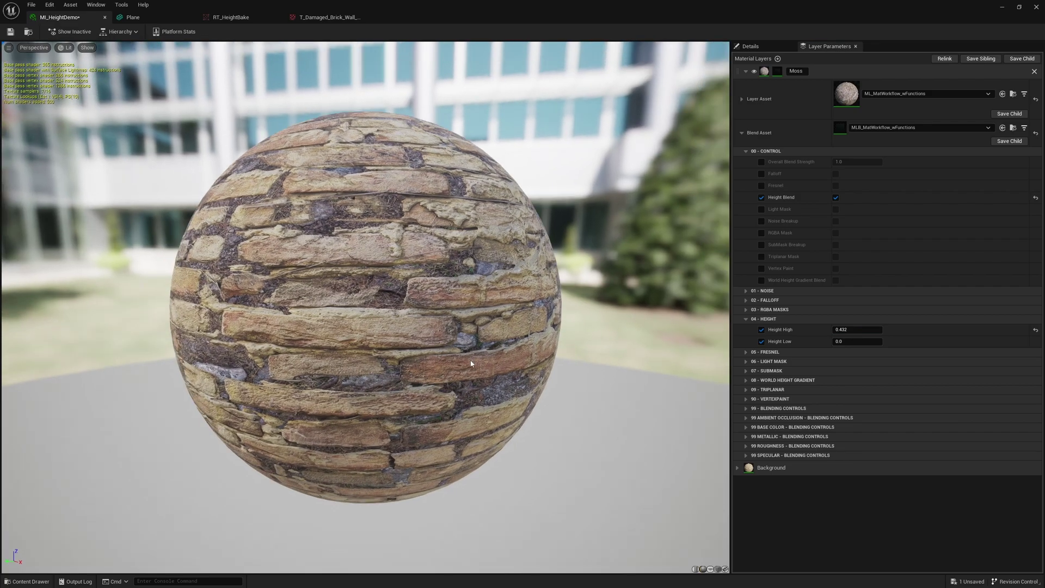
Switch the material preview mesh to a flat plane and orient it for viewing.
click(718, 569)
click(711, 569)
drag(615, 430, 612, 427)
Try height blend values on the Moss layer, ending with Height High 0.568 and Height Low 0.48.
mouse_move(858, 329)
mouse_down()
mouse_move(867, 329)
mouse_move(840, 329)
mouse_up()
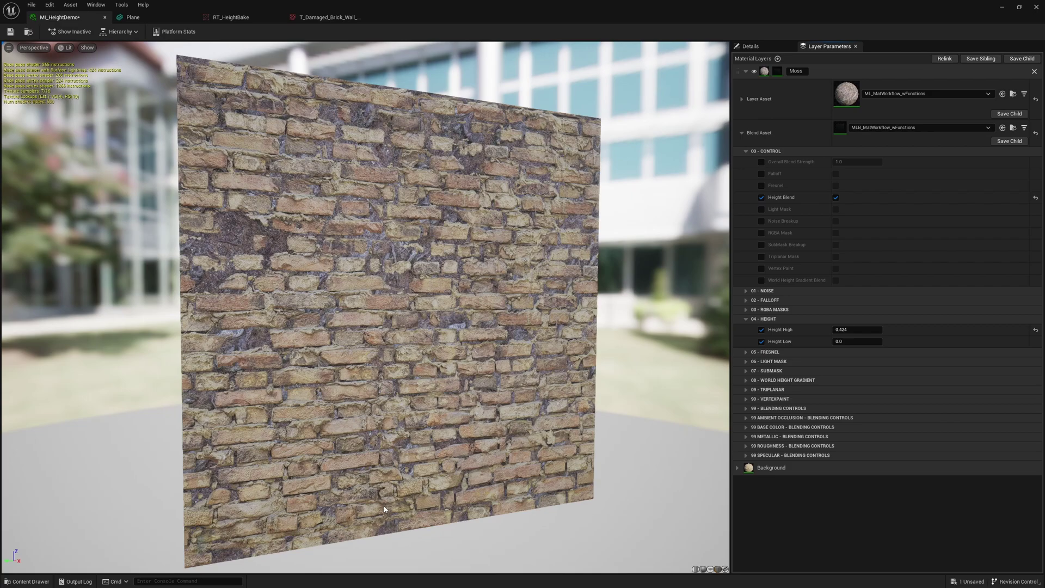
drag(853, 329, 887, 341)
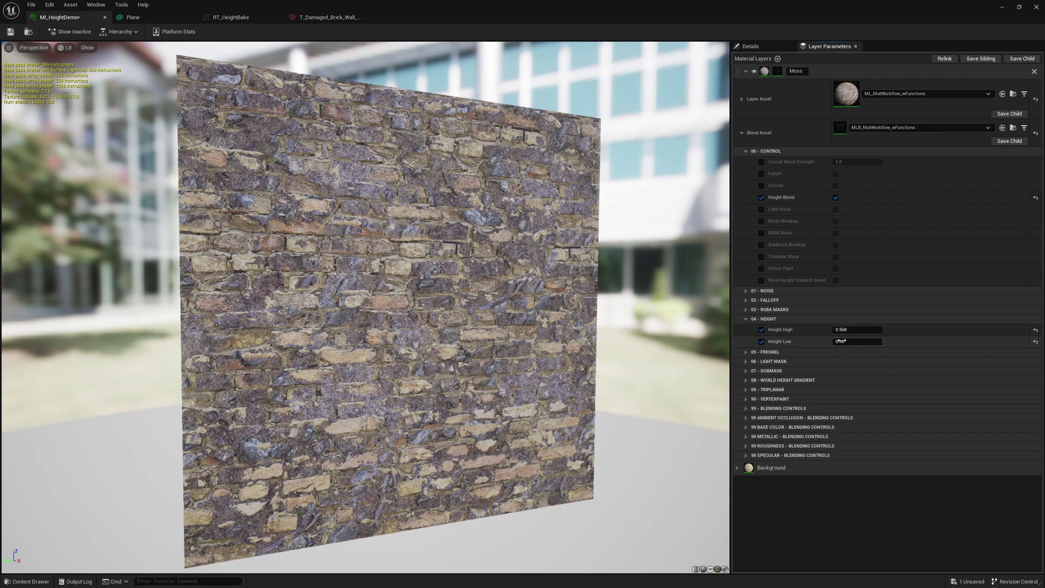
drag(471, 366, 431, 331)
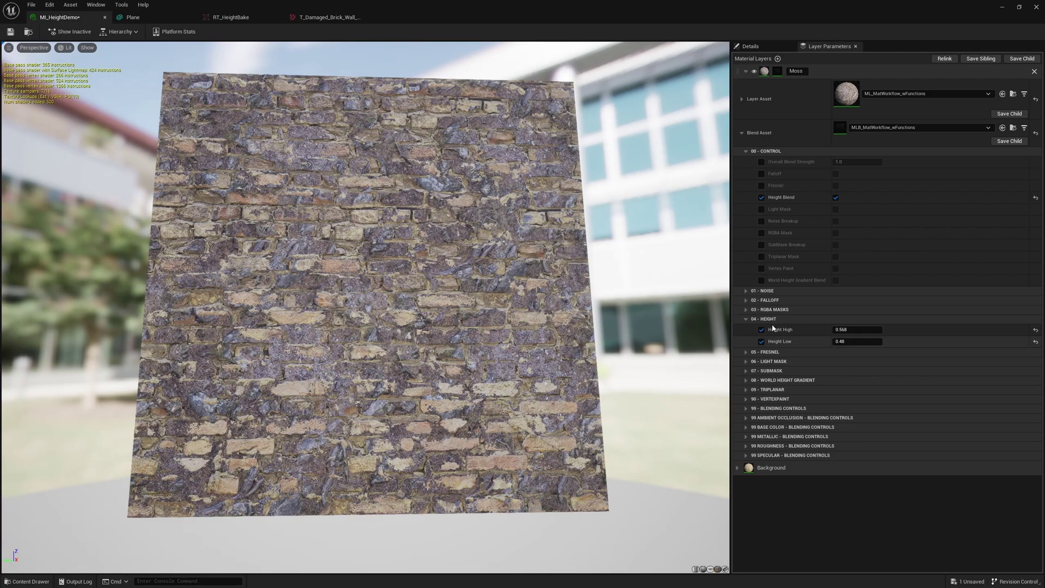
Review the Moss layer's texture assignments and inspect its rocky forest floor base color texture.
click(741, 99)
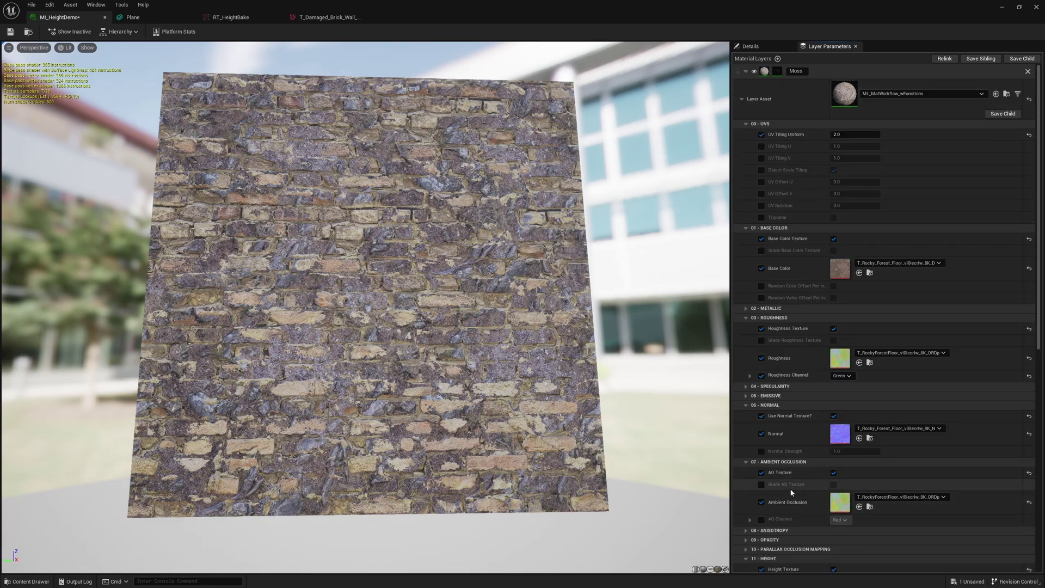
scroll(811, 506, down, 3)
scroll(847, 521, down, 1)
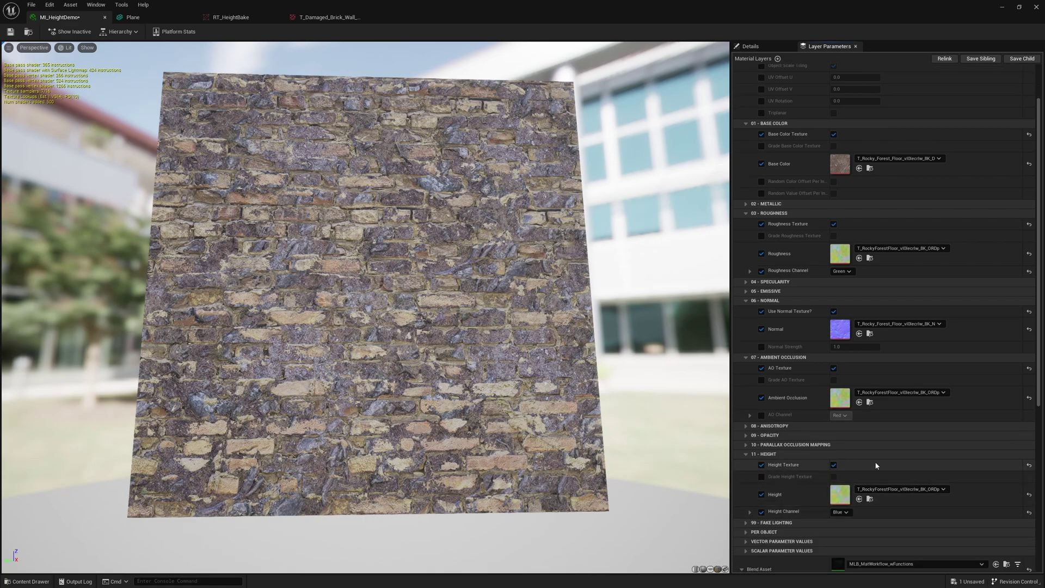
scroll(814, 492, down, 1)
scroll(814, 492, down, 1)
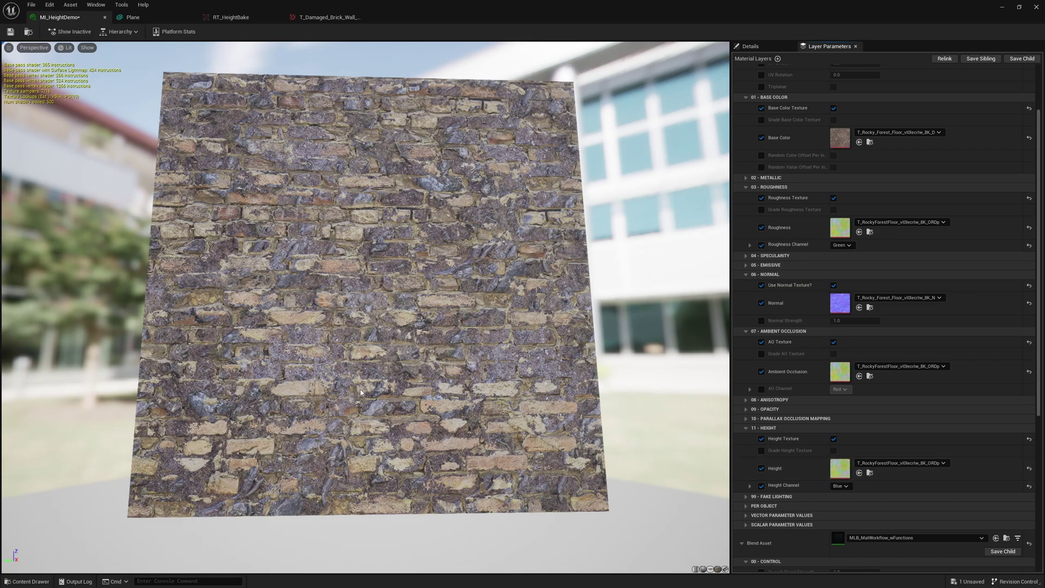
drag(404, 406, 319, 376)
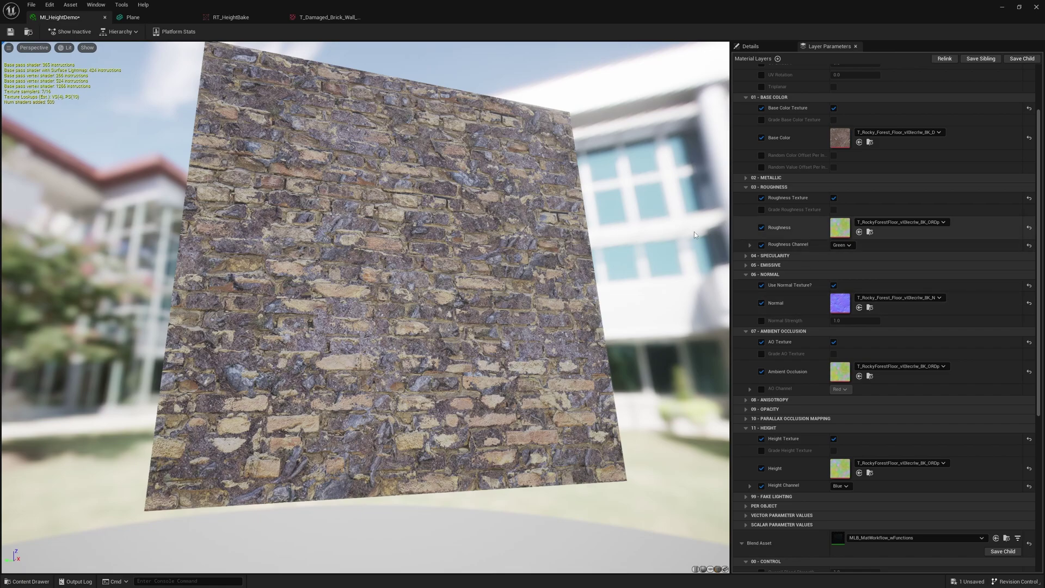
double_click(840, 138)
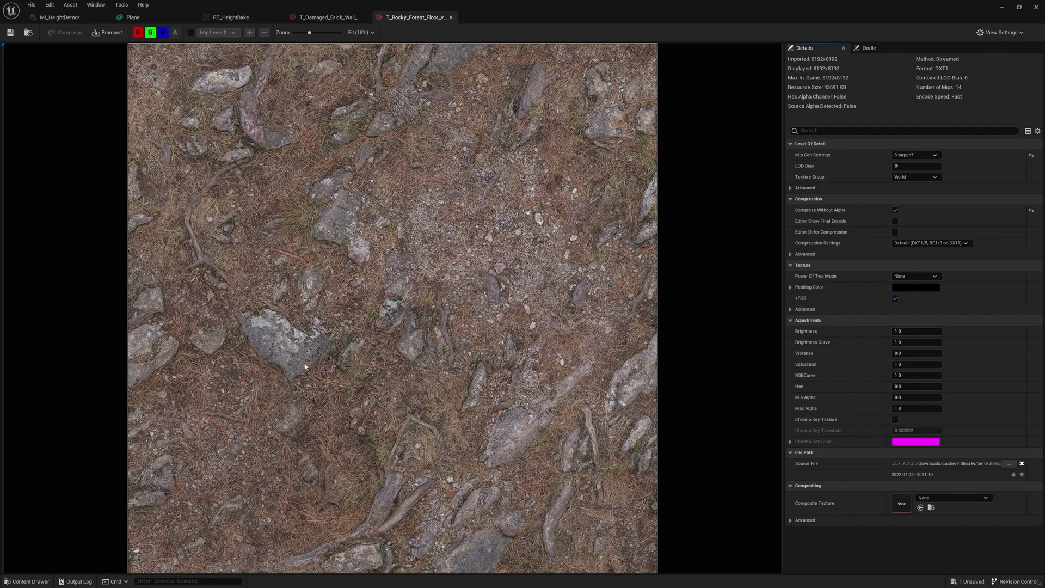
click(64, 18)
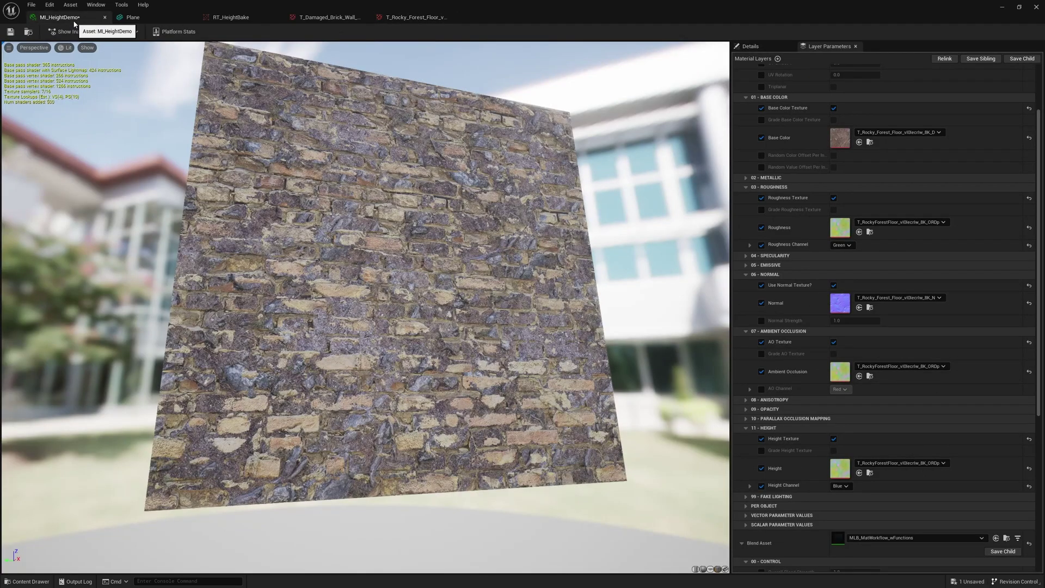
drag(536, 340, 536, 340)
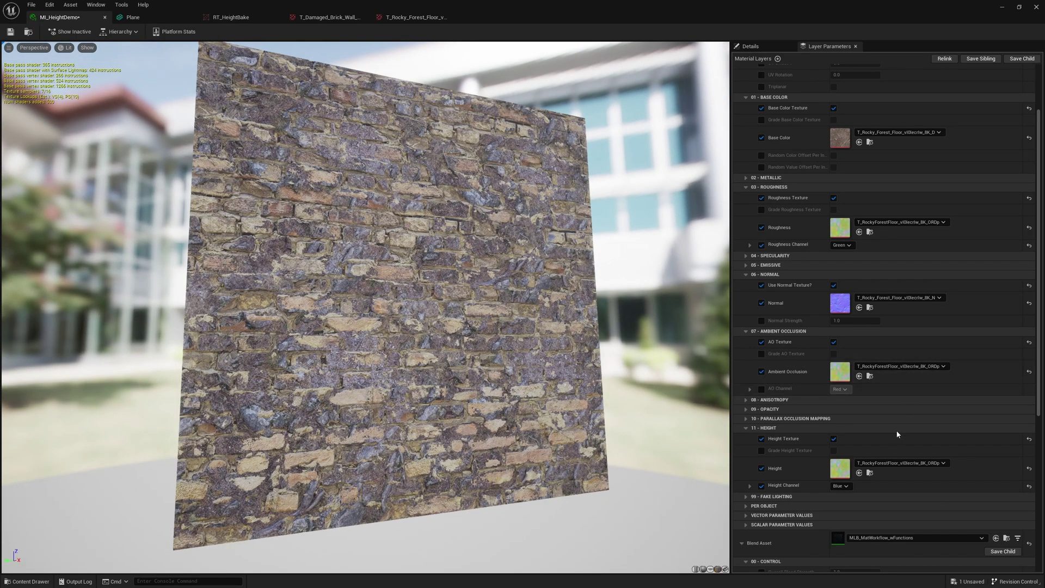
Enable Grade Height Texture on the Background layer and set its Height Low to 0.3.
scroll(899, 460, down, 5)
scroll(815, 428, down, 5)
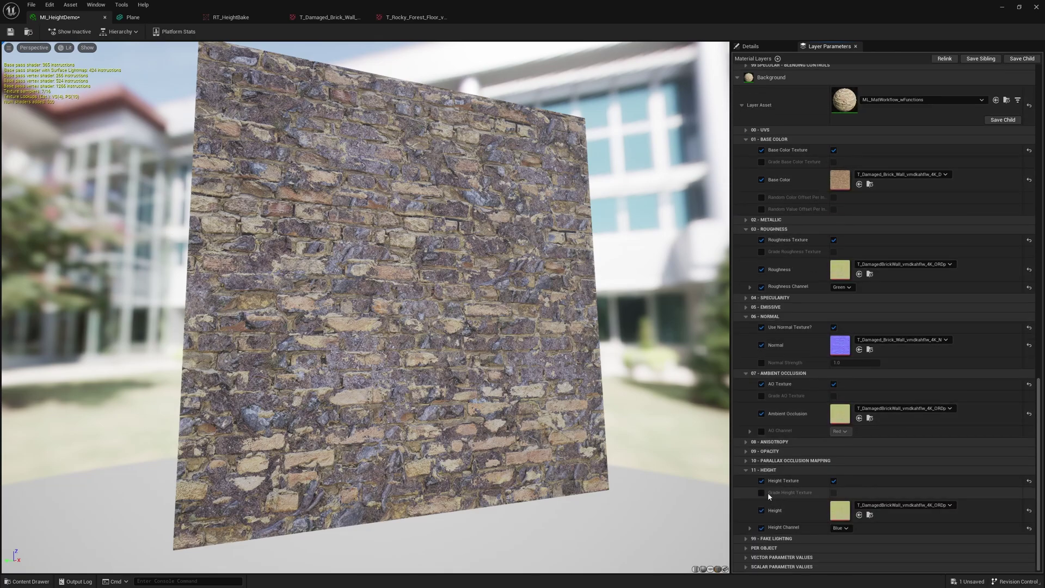
click(833, 493)
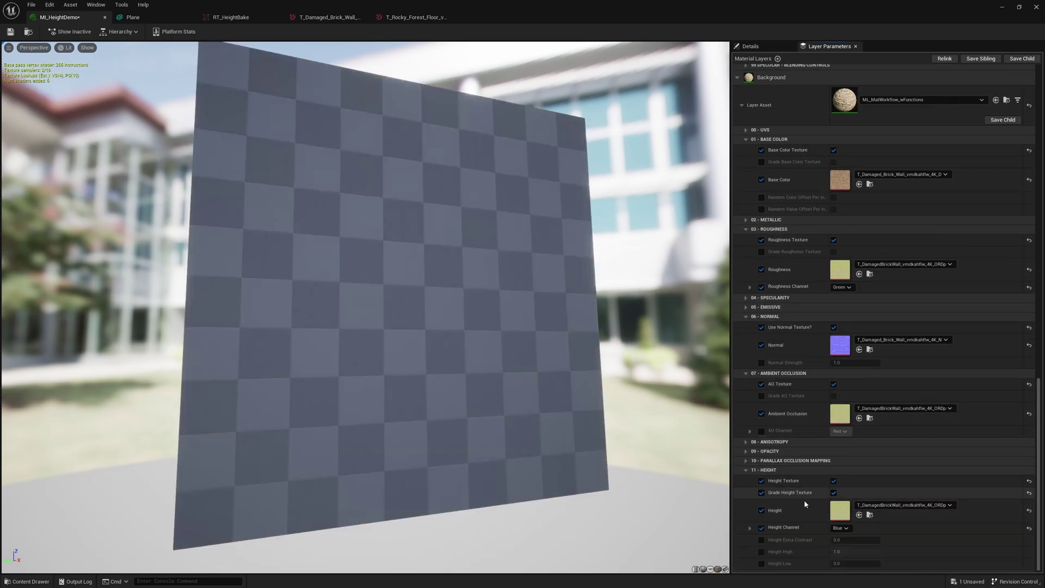
click(761, 564)
click(843, 565)
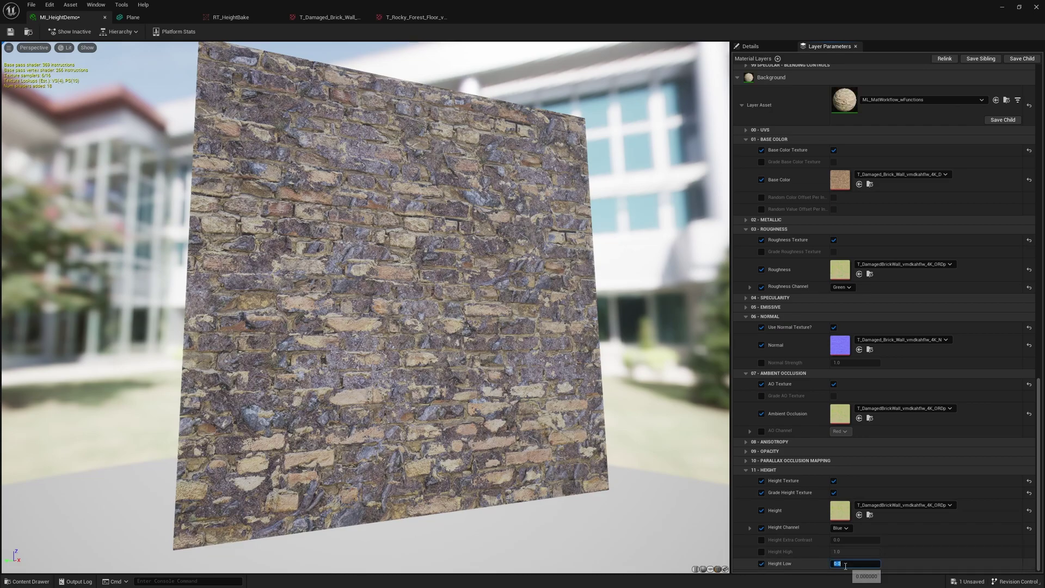
text(.3)
key(Return)
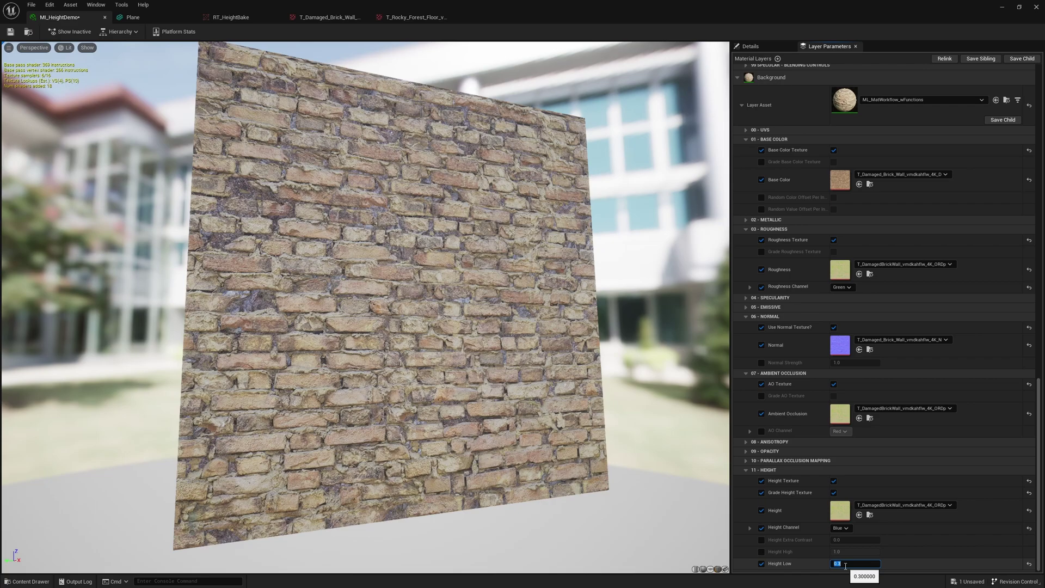
click(804, 566)
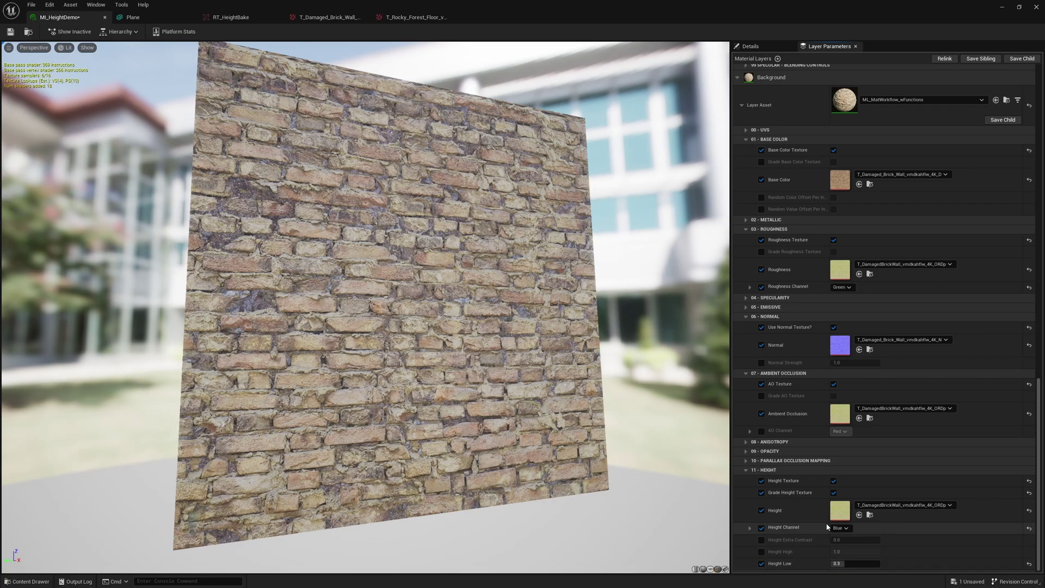
Set the Moss layer's height blend to Height High 0.68 and Height Low 0.
scroll(852, 201, up, 10)
mouse_move(852, 202)
mouse_down()
mouse_move(833, 202)
mouse_move(862, 200)
mouse_move(814, 191)
mouse_move(866, 190)
mouse_up()
click(862, 200)
text(0)
key(Return)
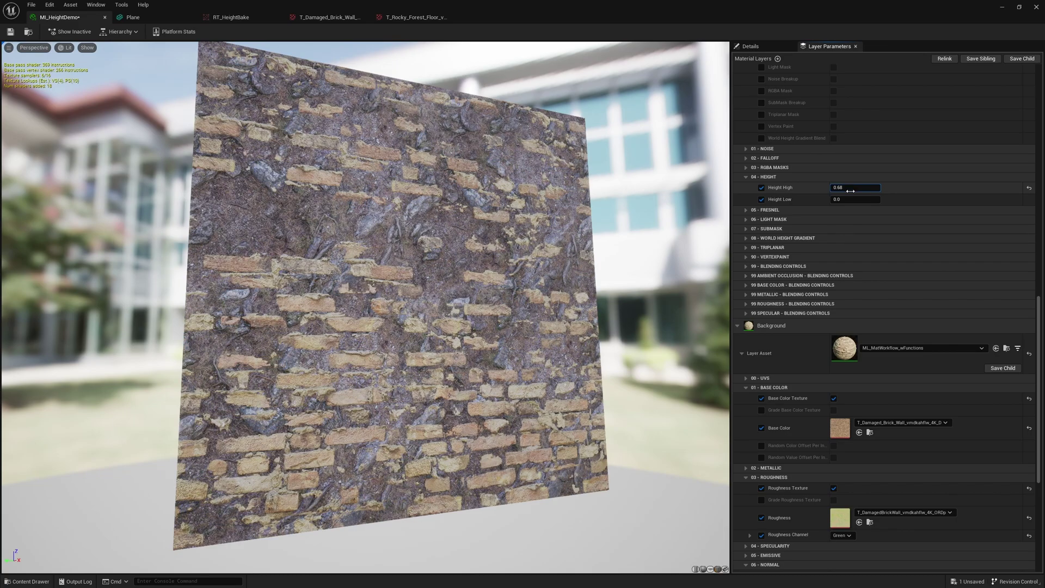
Try a Height Low of 0.632 in the Moss layer's height blend and return it to 0.
scroll(799, 524, down, 5)
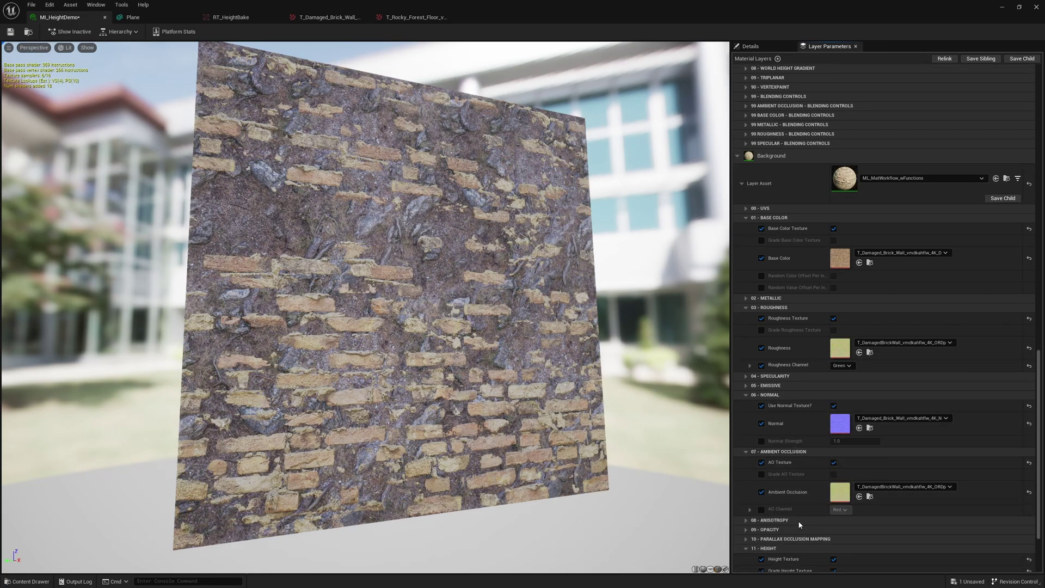
scroll(799, 524, down, 4)
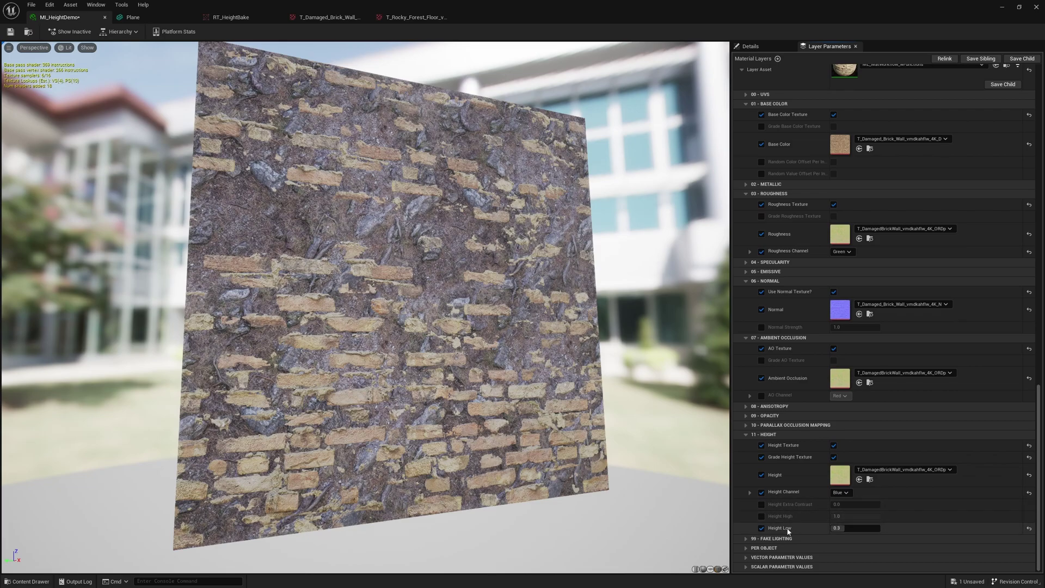
scroll(800, 528, up, 7)
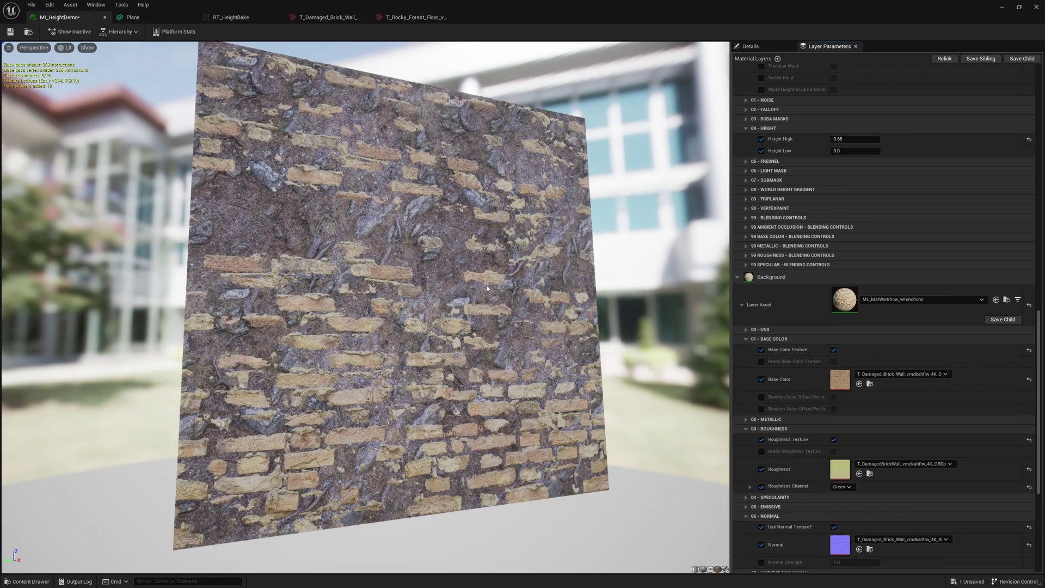
drag(838, 139, 866, 150)
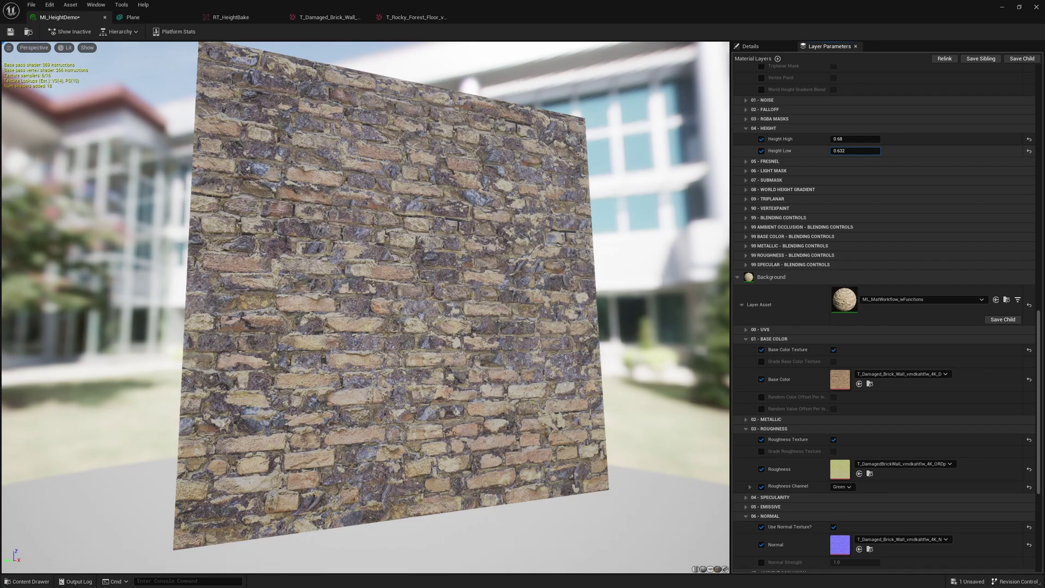
mouse_move(642, 286)
mouse_down()
mouse_move(594, 283)
mouse_move(632, 286)
mouse_up()
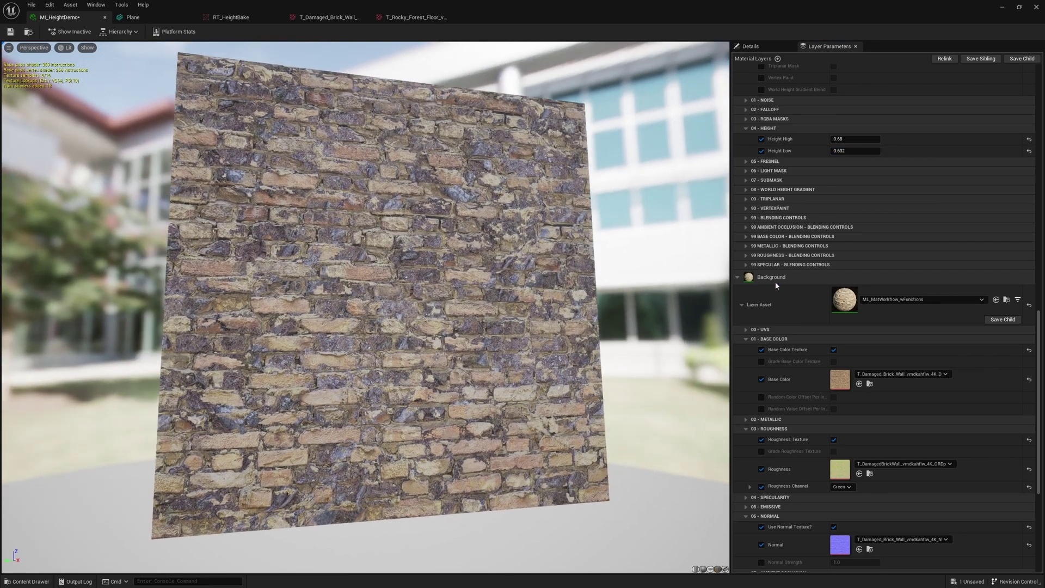
click(852, 151)
text(0)
key(Return)
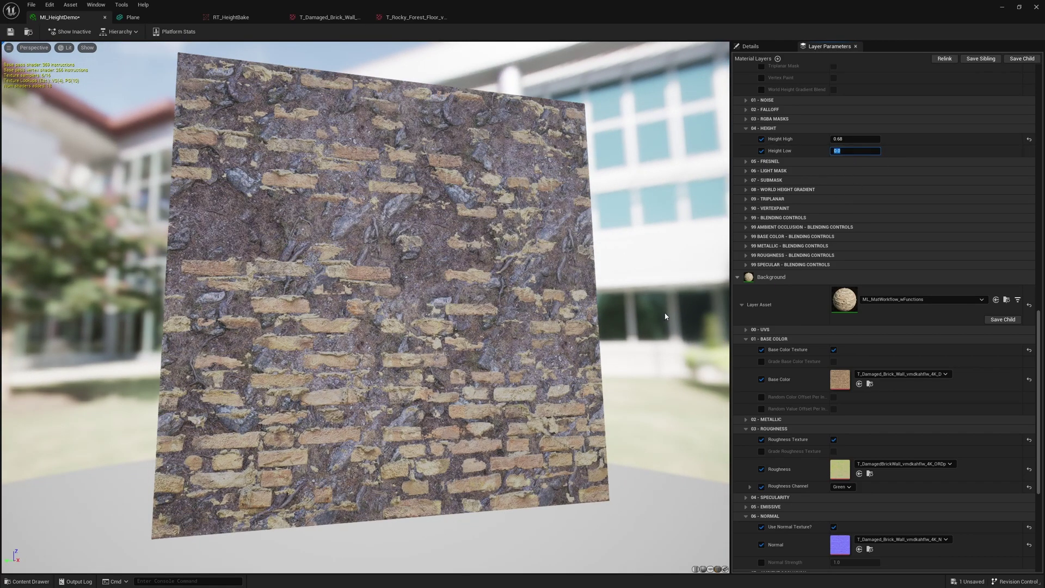
Turn on Bake Height for the material instance and view the blended height on the plane.
drag(414, 294, 441, 272)
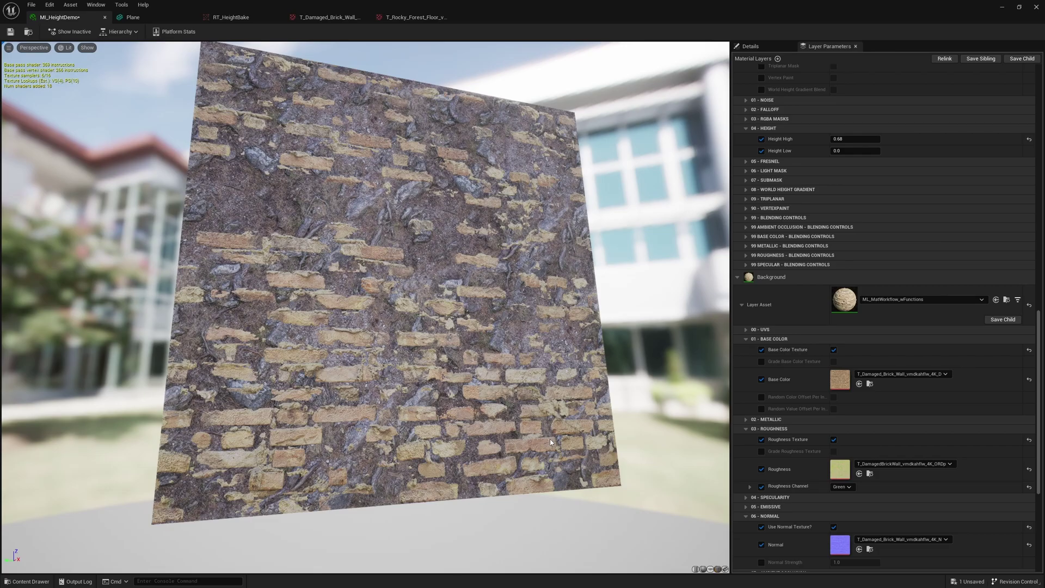
drag(555, 454, 506, 493)
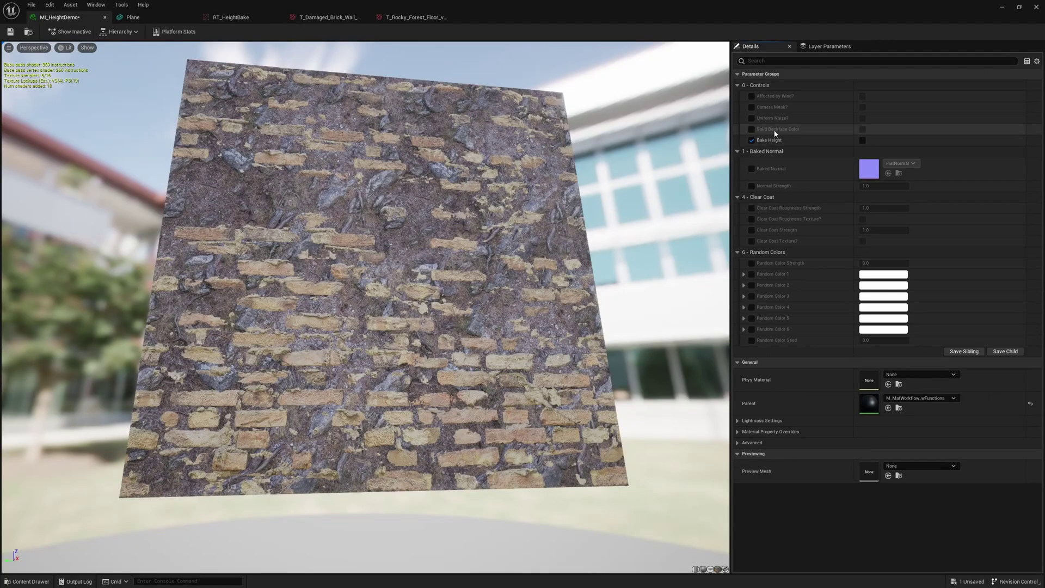
click(753, 140)
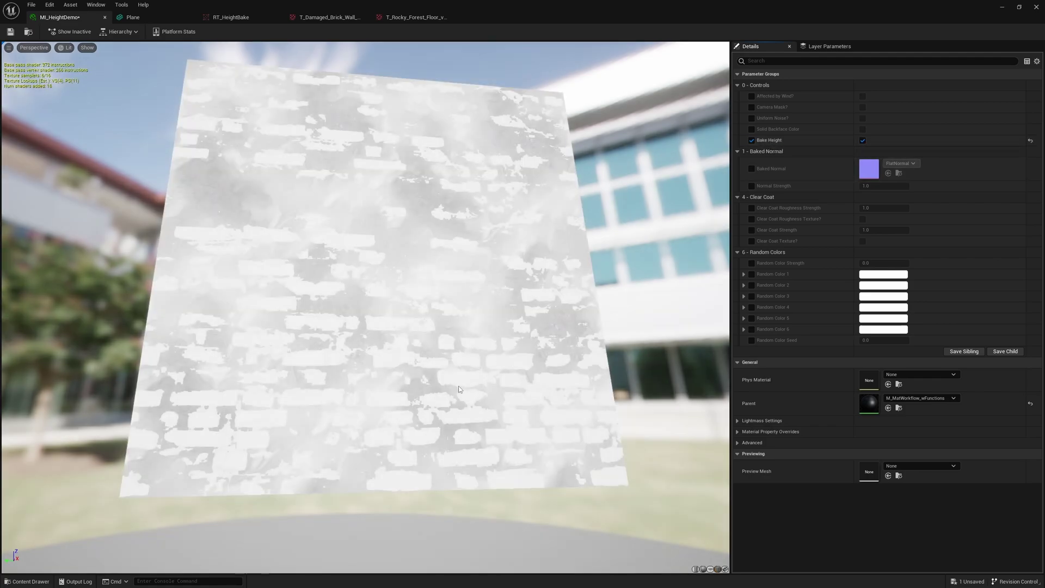
drag(458, 386, 477, 412)
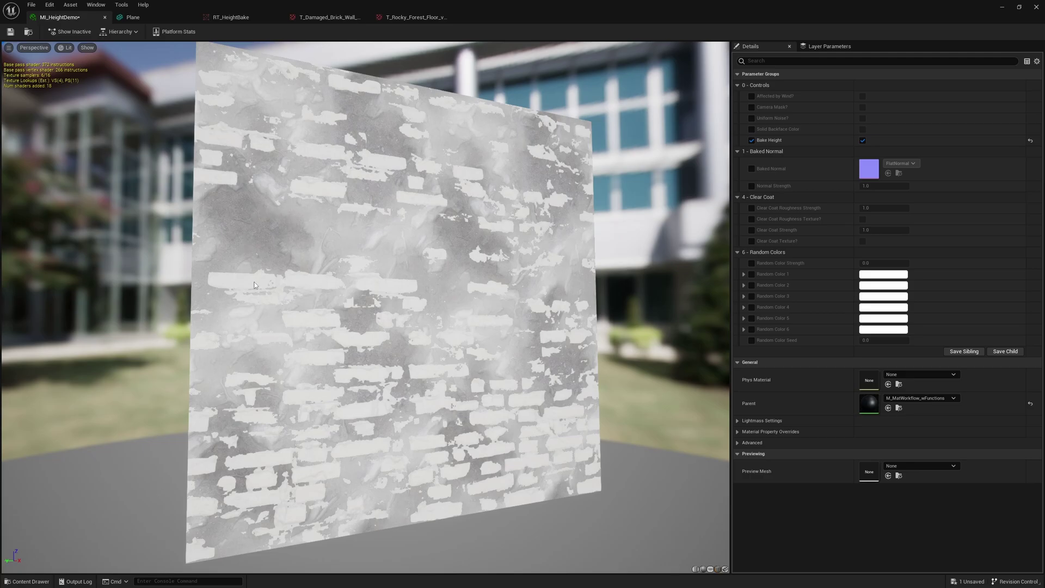
Nudge the BP_HeightBake actor in the level to re-render the MI_HeightDemo height into RT_HeightBake.
drag(474, 417, 432, 439)
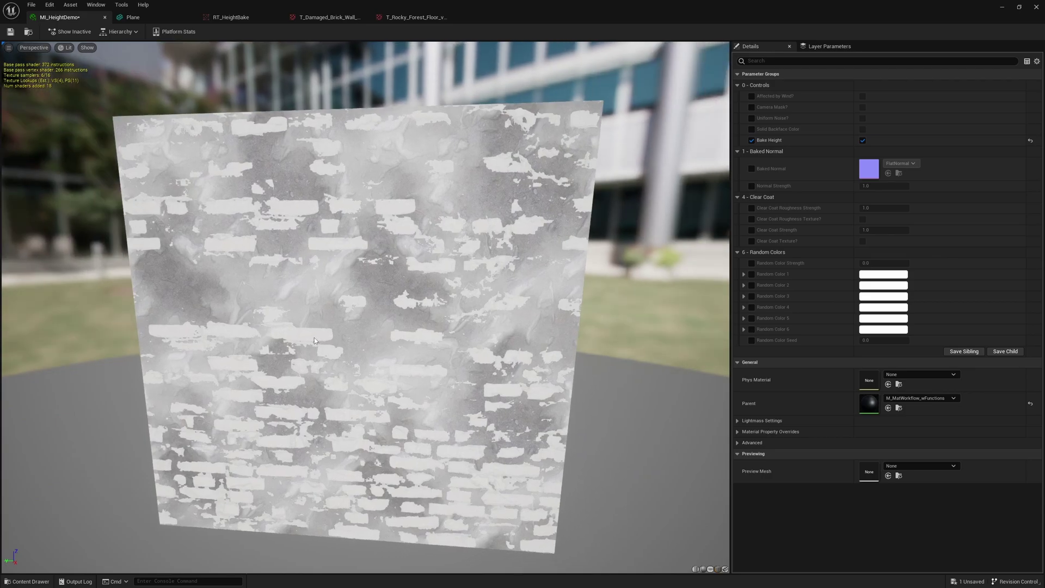
drag(317, 340, 348, 340)
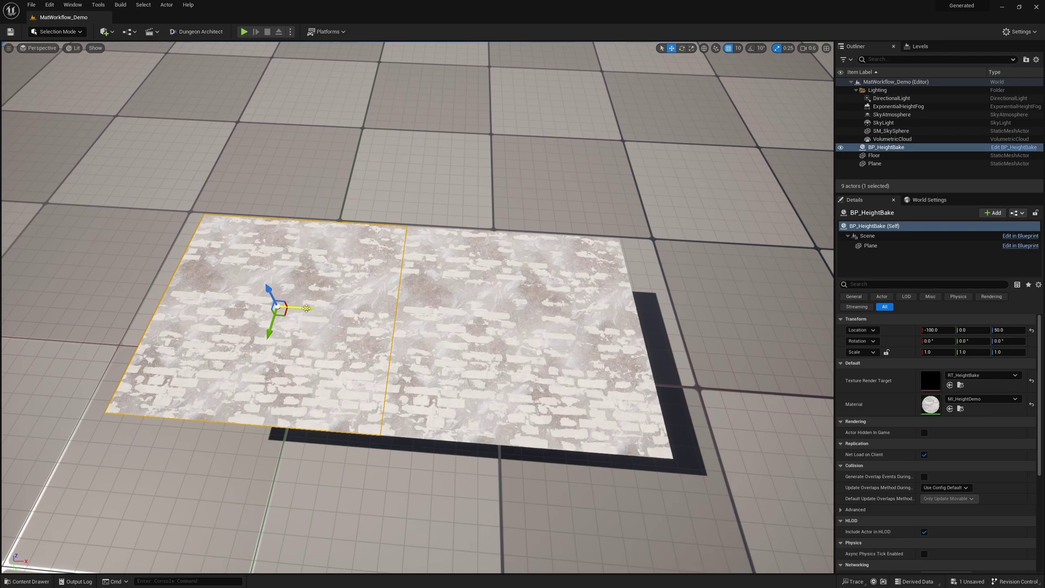
mouse_move(308, 308)
mouse_down()
mouse_move(284, 308)
mouse_move(308, 308)
mouse_up()
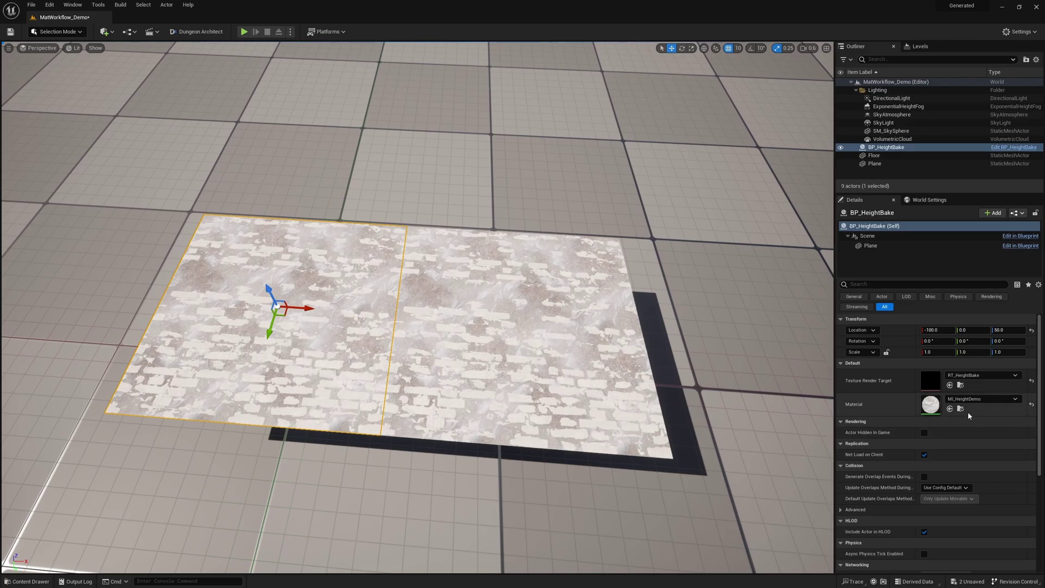
Locate the RT_HeightBake render target in the Layered_Setup folder and create a static texture from it.
click(962, 385)
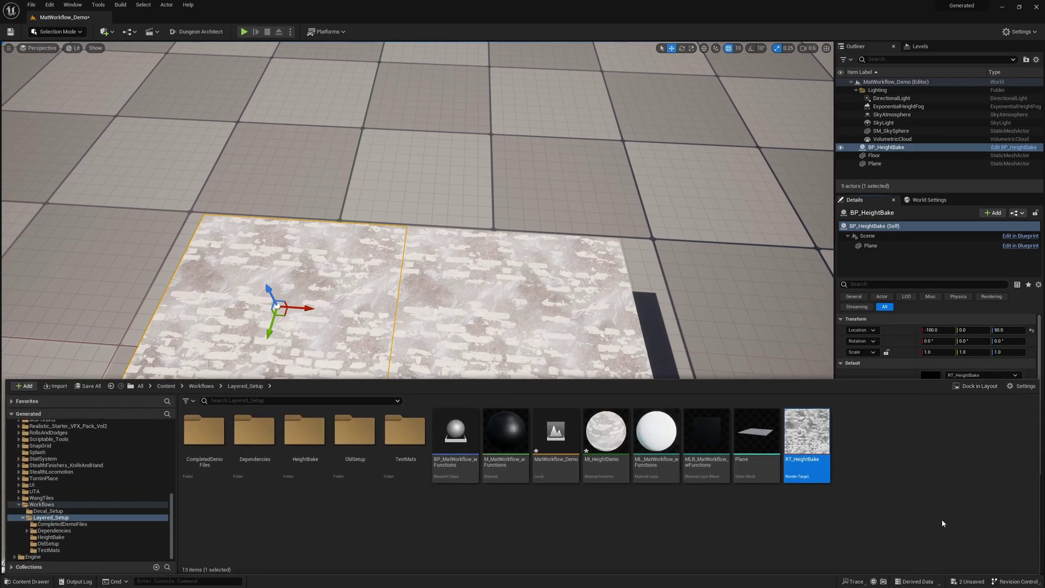
key(ctrl+space)
drag(400, 0, 402, 0)
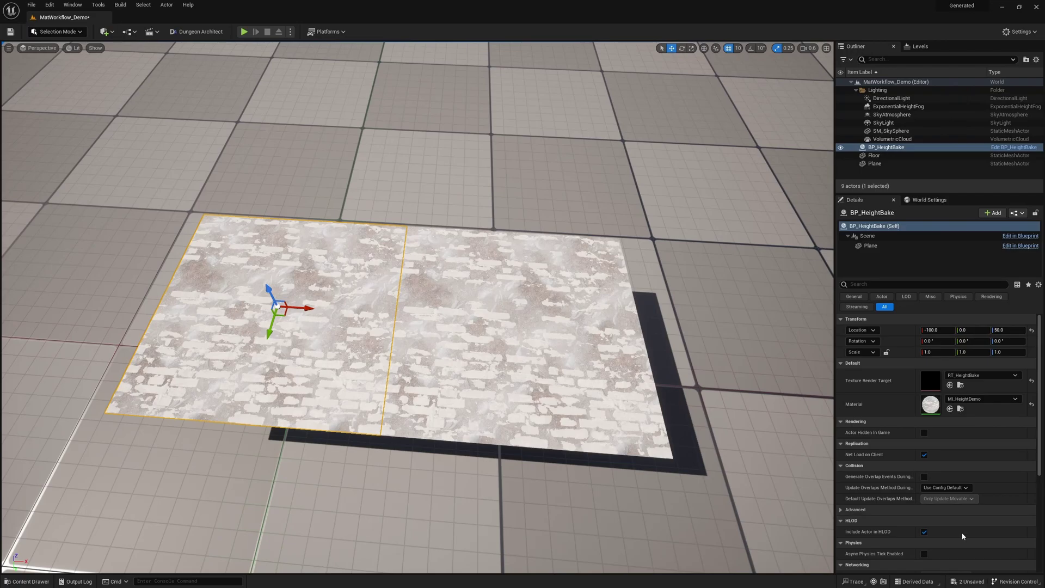
key(ctrl+space)
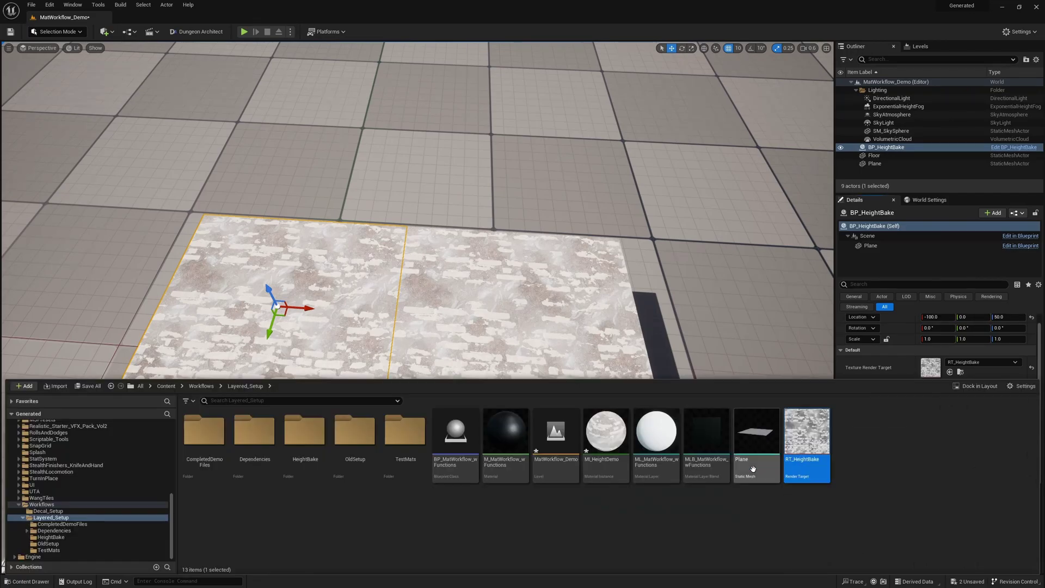
right_click(807, 439)
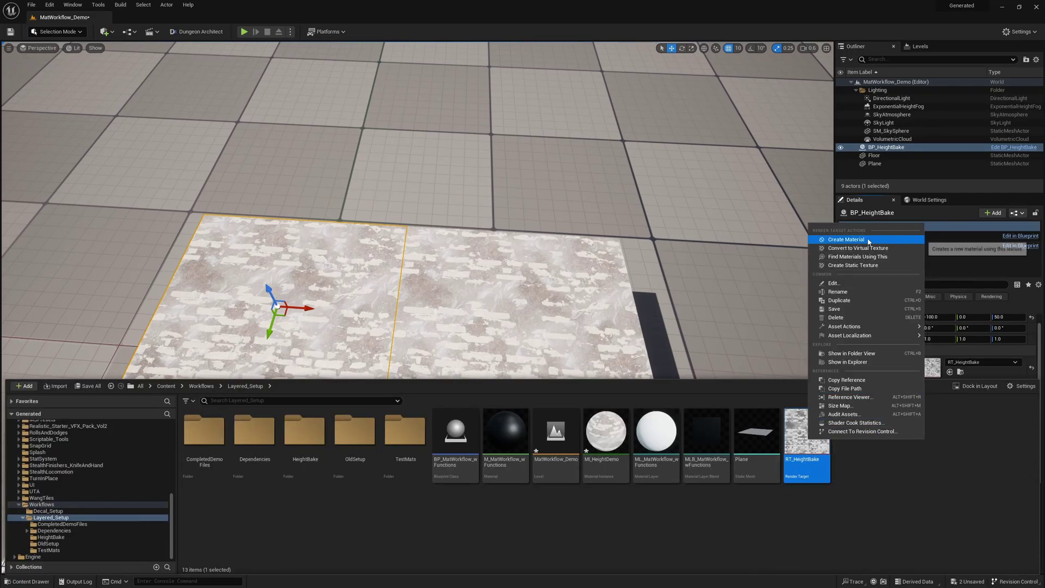
click(886, 265)
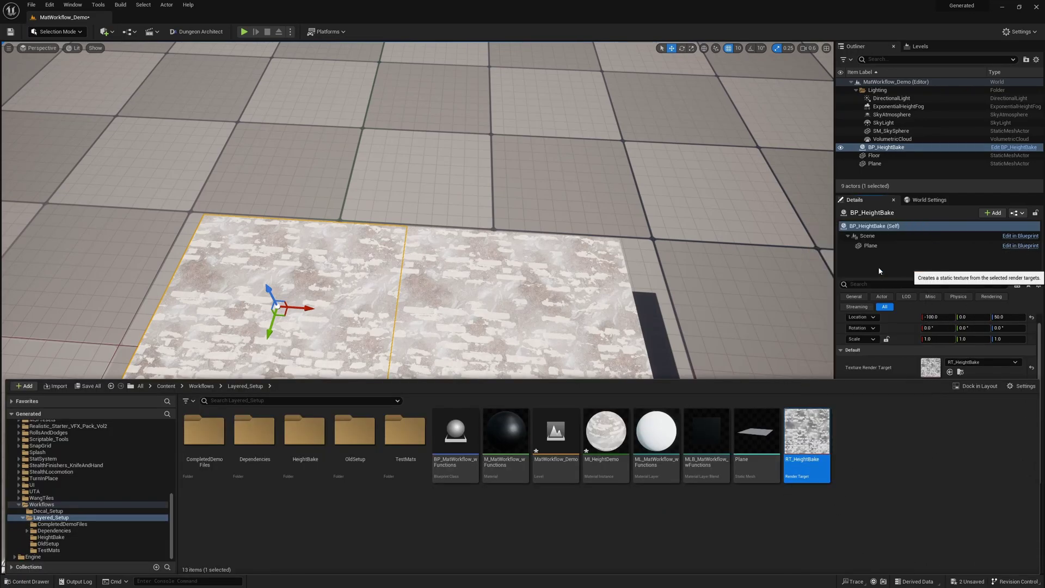
click(863, 432)
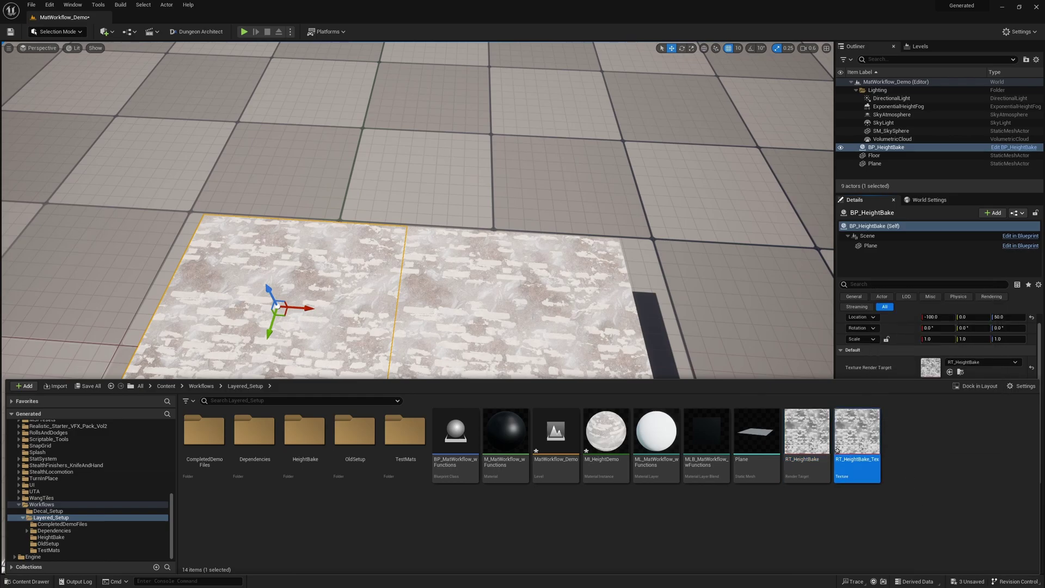
Open the static mesh of the level's Plane actor and add one displacement map entry to its Nanite settings.
click(561, 318)
right_drag(561, 318, 586, 327)
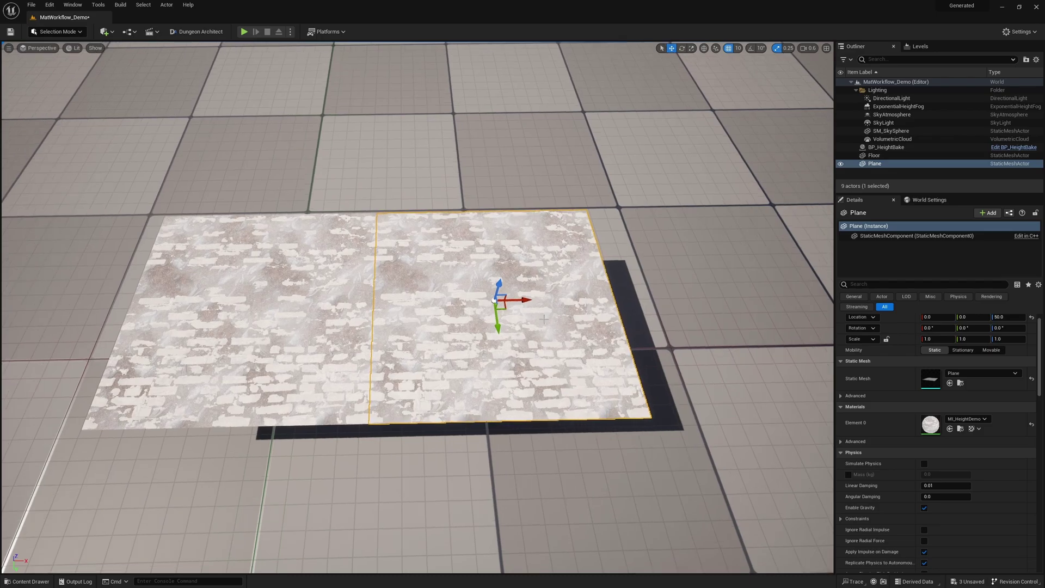
double_click(931, 379)
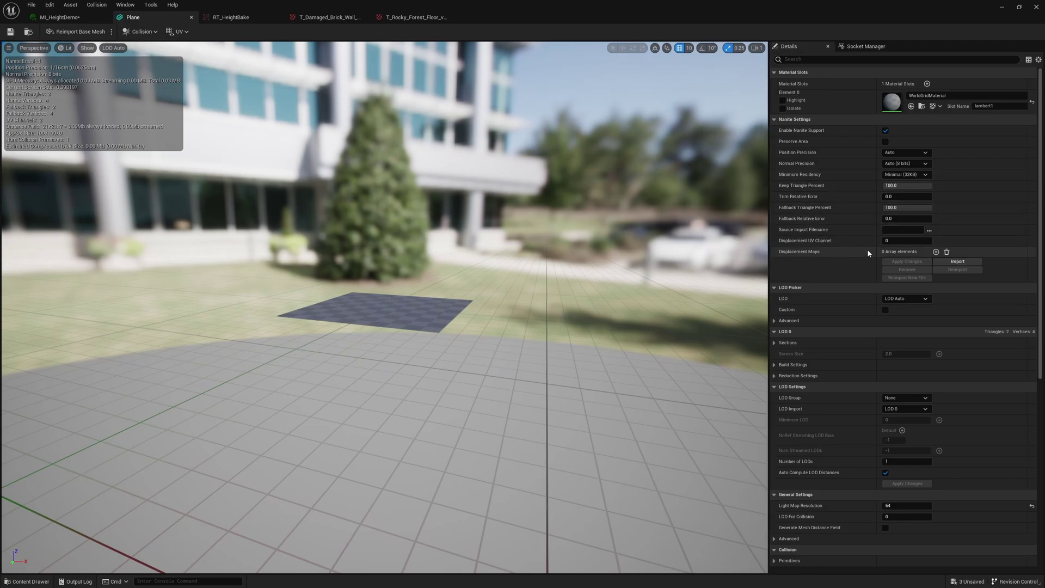
click(936, 251)
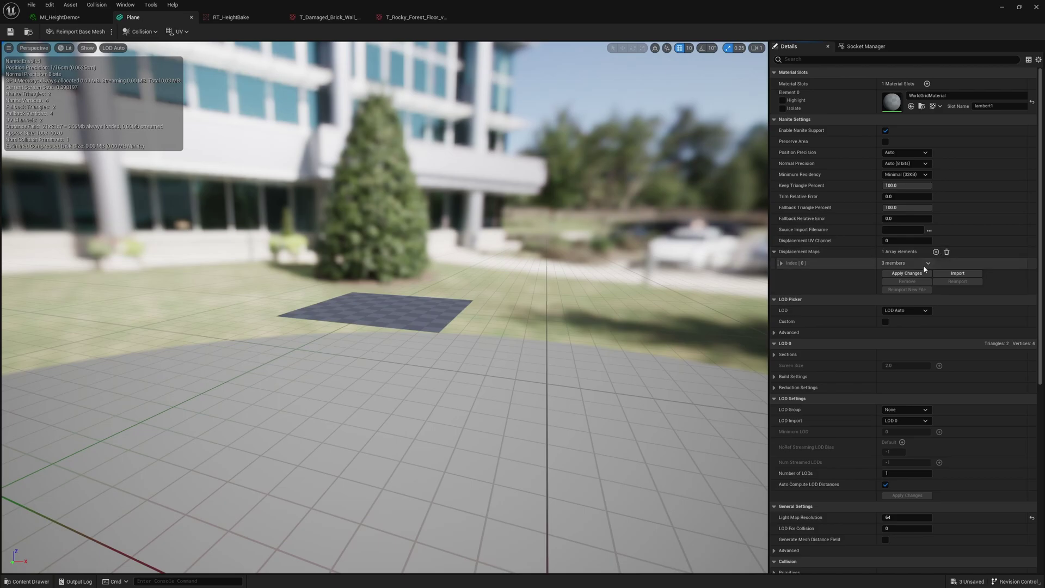
click(782, 264)
Assign the baked texture RT_HeightBake_Tex to the plane's displacement map entry.
drag(763, 4, 478, 53)
key(ctrl+space)
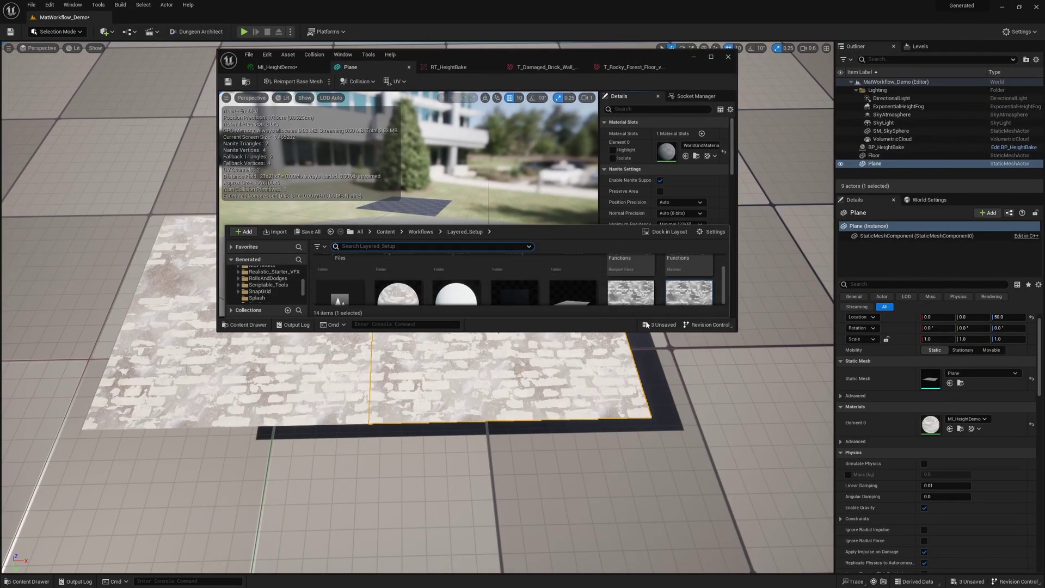
scroll(669, 245, down, 3)
click(686, 271)
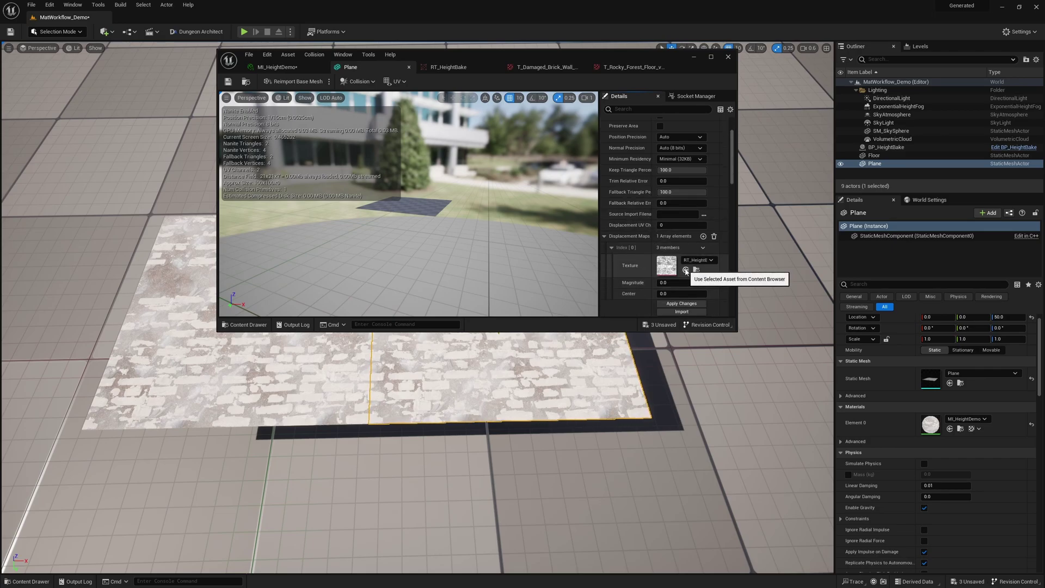
Set the plane's Trim Relative Error to 0.05 and its displacement Magnitude to 10, and apply the changes.
click(677, 182)
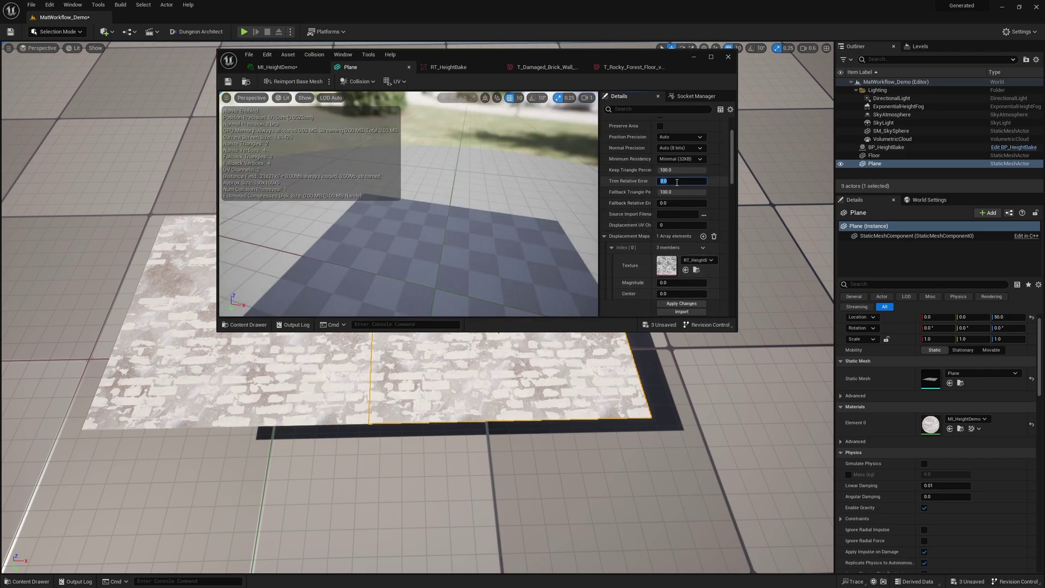
text(0.05)
key(Return)
click(671, 283)
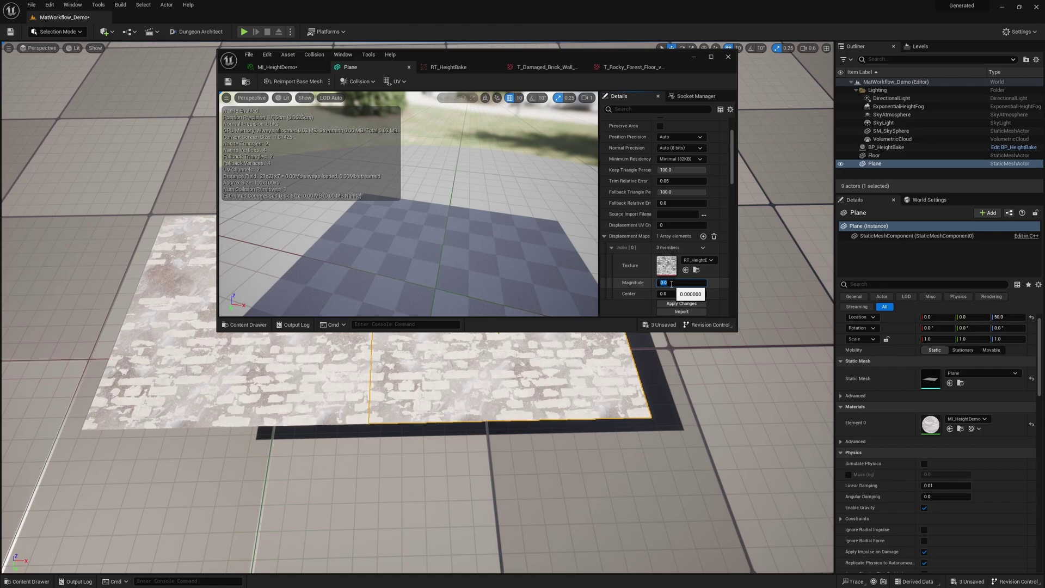
text(10)
key(Return)
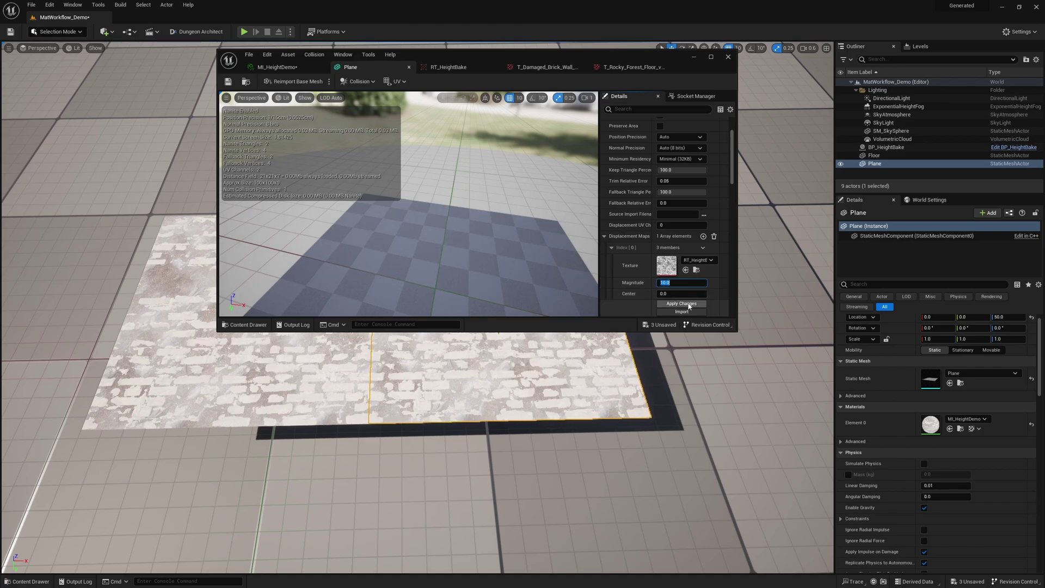
click(688, 304)
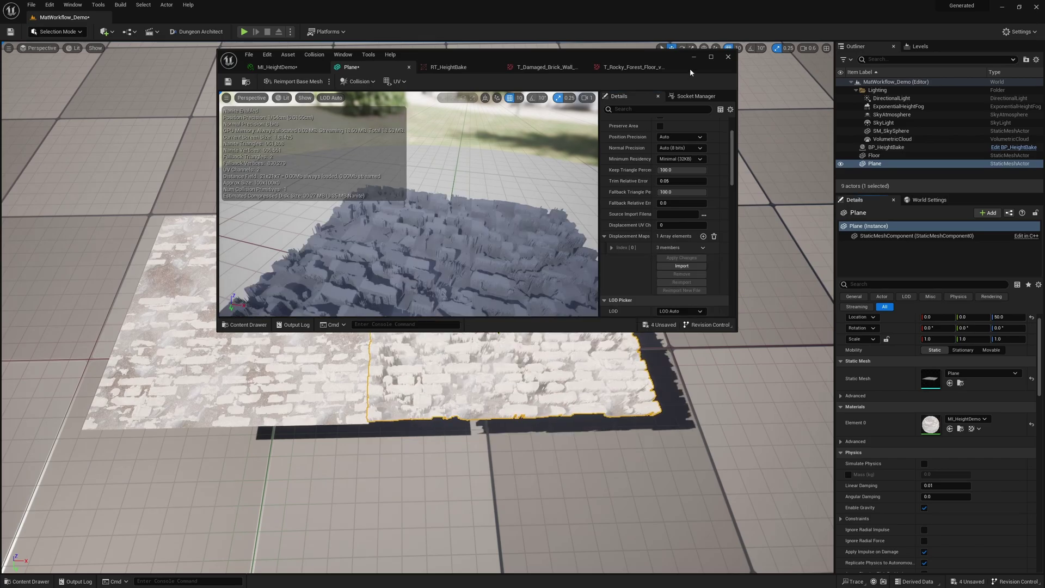
Set the displacement map's Magnitude to 1.0 and apply the change to the plane mesh.
double_click(690, 67)
right_drag(659, 318, 656, 354)
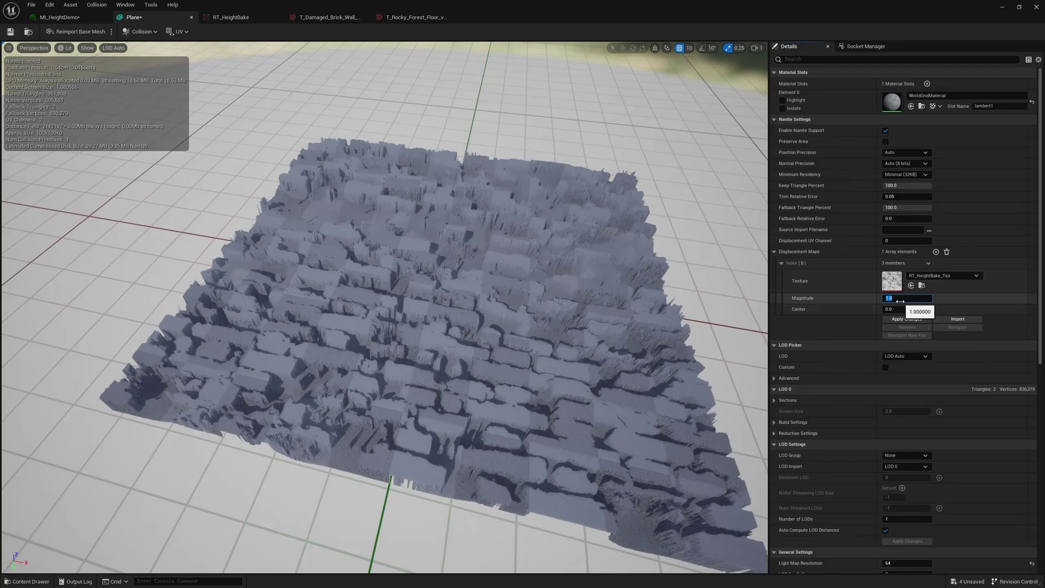
click(913, 324)
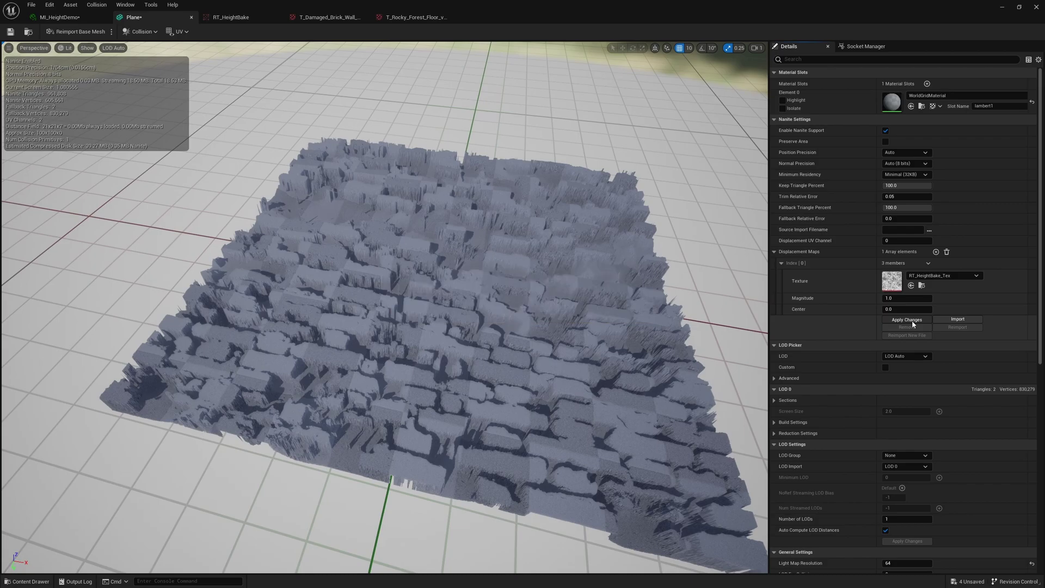
Examine the displaced surface of the plane from several angles in the mesh preview.
right_drag(414, 305, 509, 275)
key(a)
drag(419, 404, 419, 447)
scroll(384, 307, down, 1)
key(s)
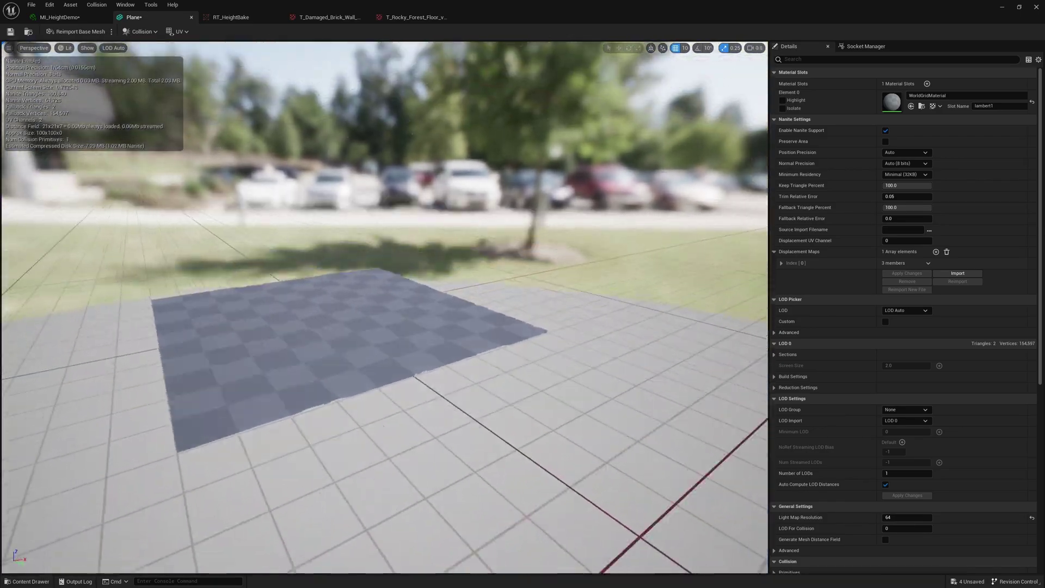
key(w)
key(s)
key(w)
key(a)
right_drag(385, 307, 493, 340)
key(a)
key(s)
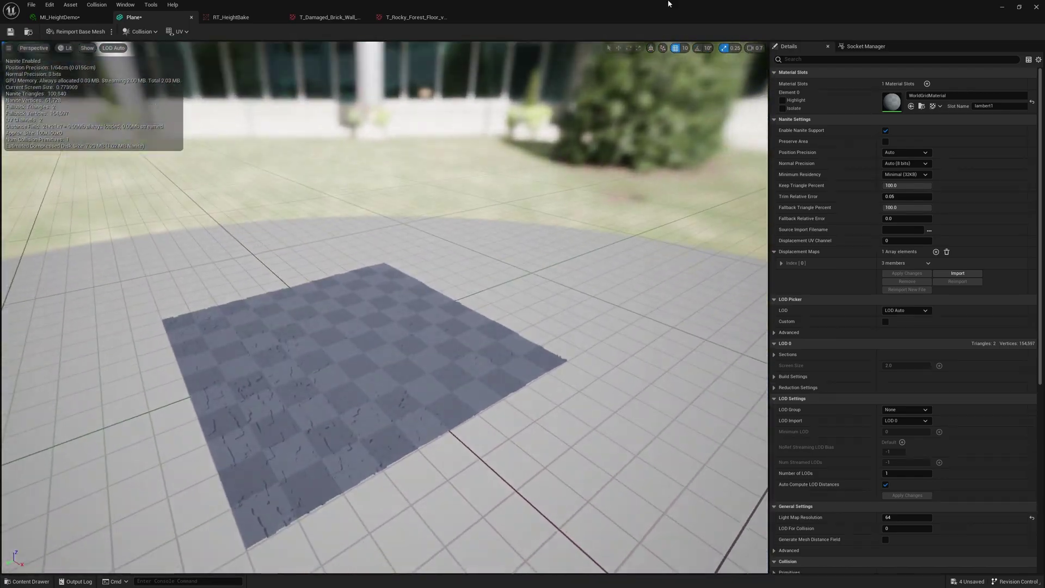
Return to the level, deselect the plane and examine its displaced bricks and forest floor up close.
drag(669, 4, 671, 0)
right_drag(418, 308, 461, 237)
key(w)
key(w)
key(s)
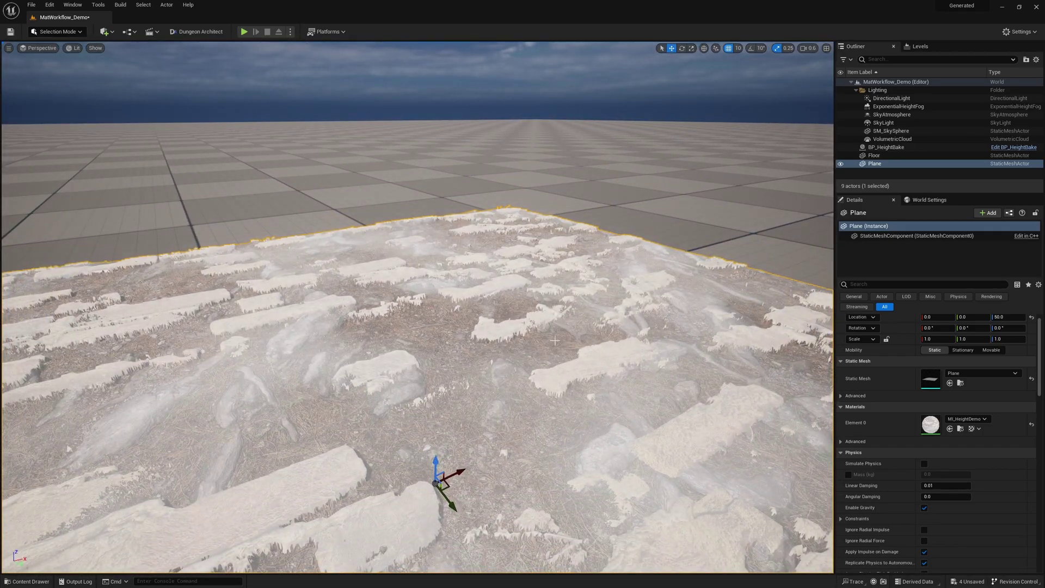
key(Escape)
right_drag(516, 363, 750, 371)
right_drag(365, 423, 361, 425)
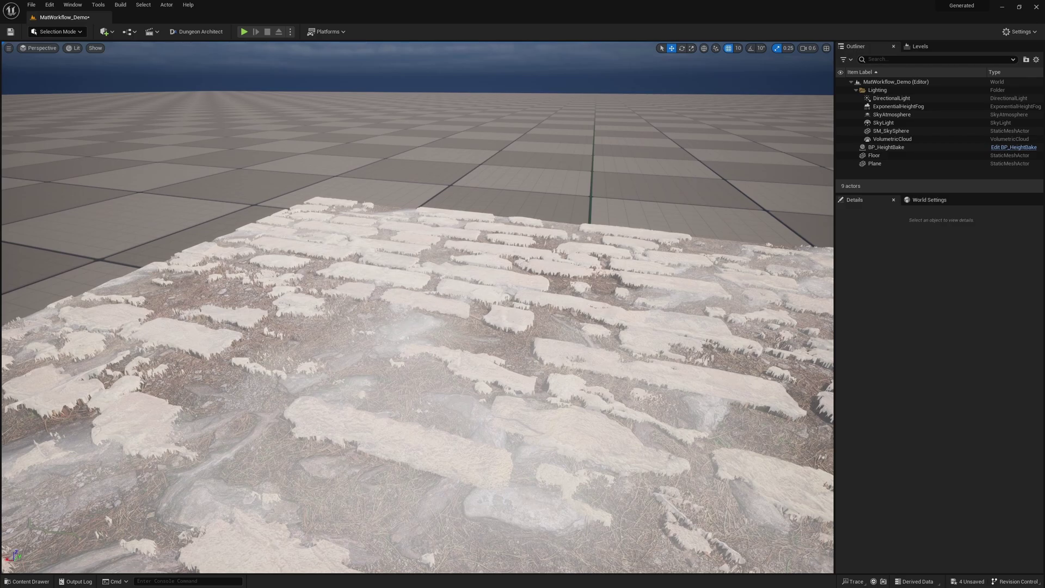
mouse_move(405, 351)
right_down()
mouse_move(398, 332)
mouse_move(400, 365)
mouse_move(393, 350)
right_up()
key(a)
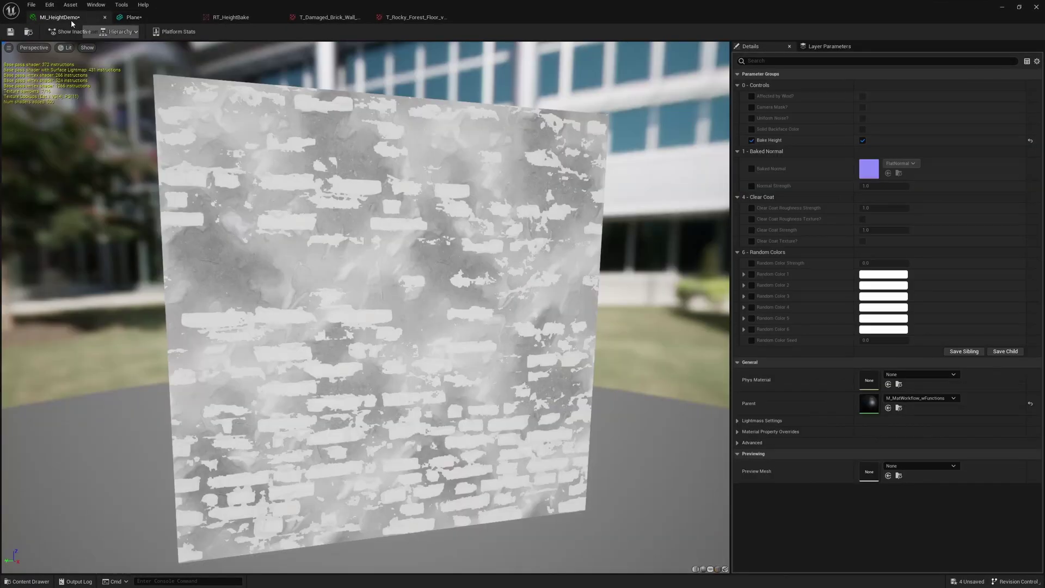
Turn off Bake Height for MI_HeightDemo and inspect the displaced plane with its full brick and forest floor material.
click(862, 141)
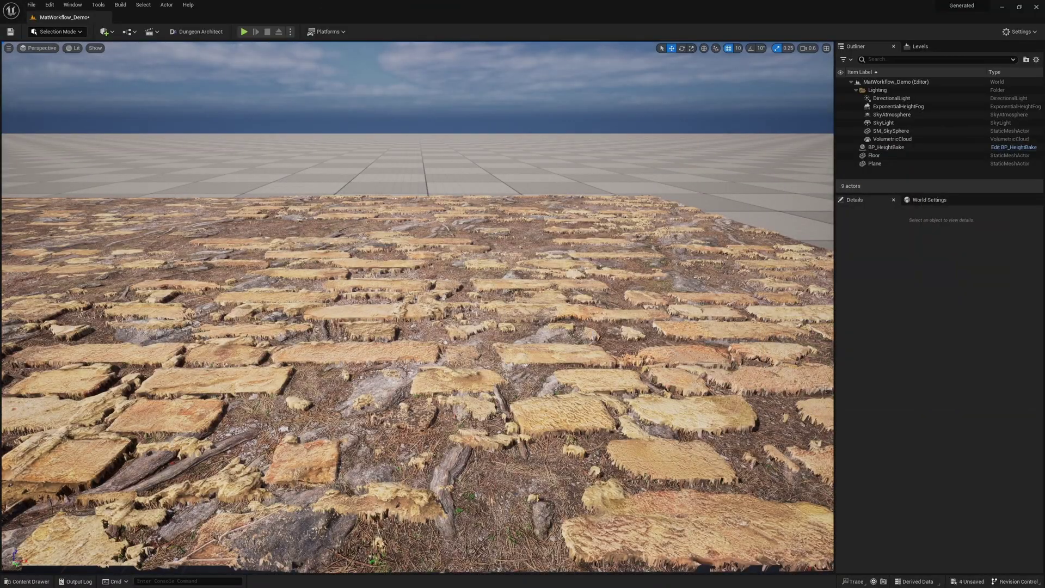
right_drag(417, 305, 632, 346)
right_drag(359, 316, 348, 310)
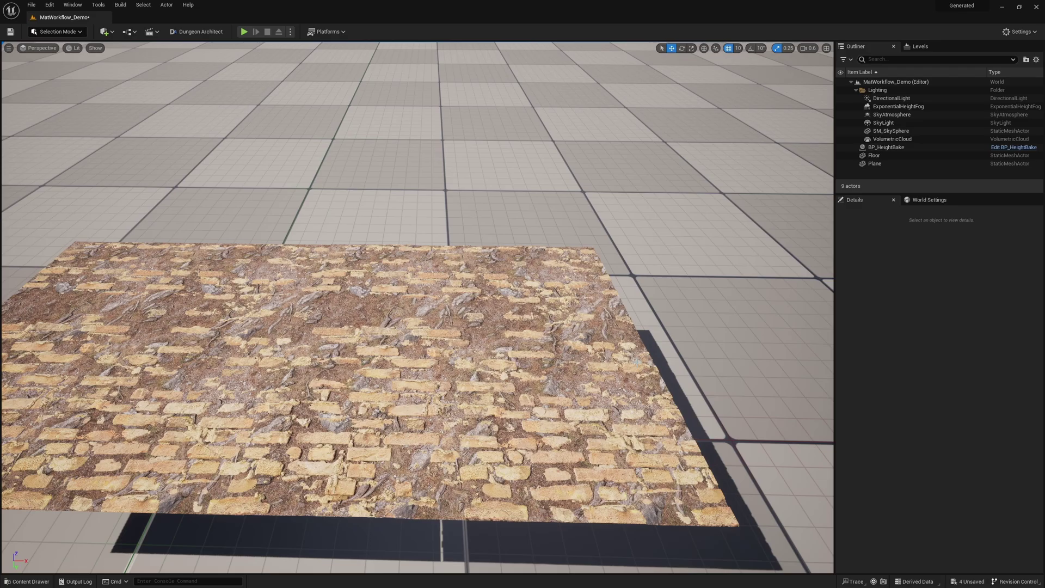
key(w)
right_drag(580, 420, 493, 334)
right_drag(417, 299, 457, 402)
key(s)
right_drag(589, 412, 589, 401)
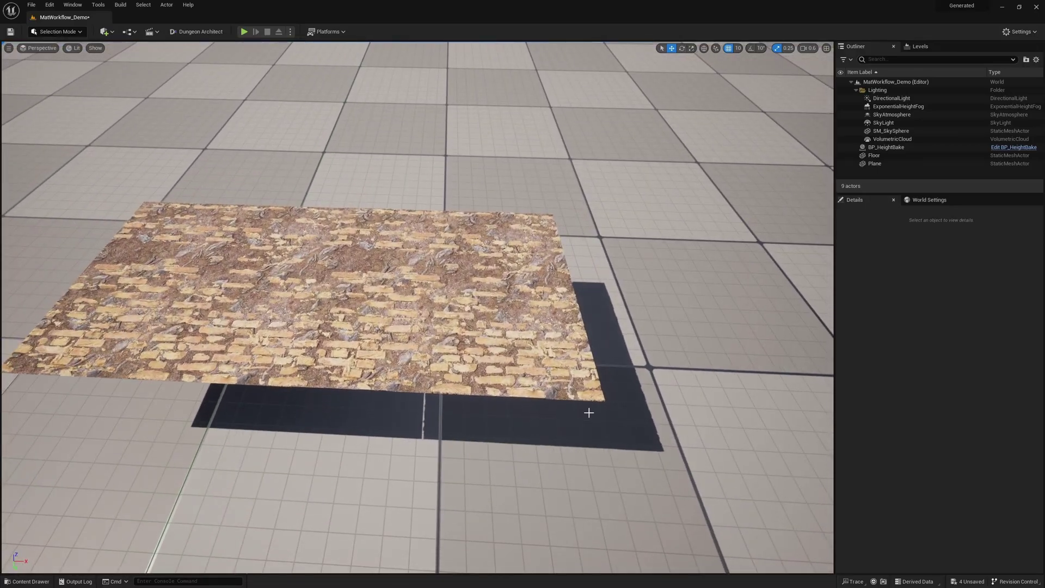